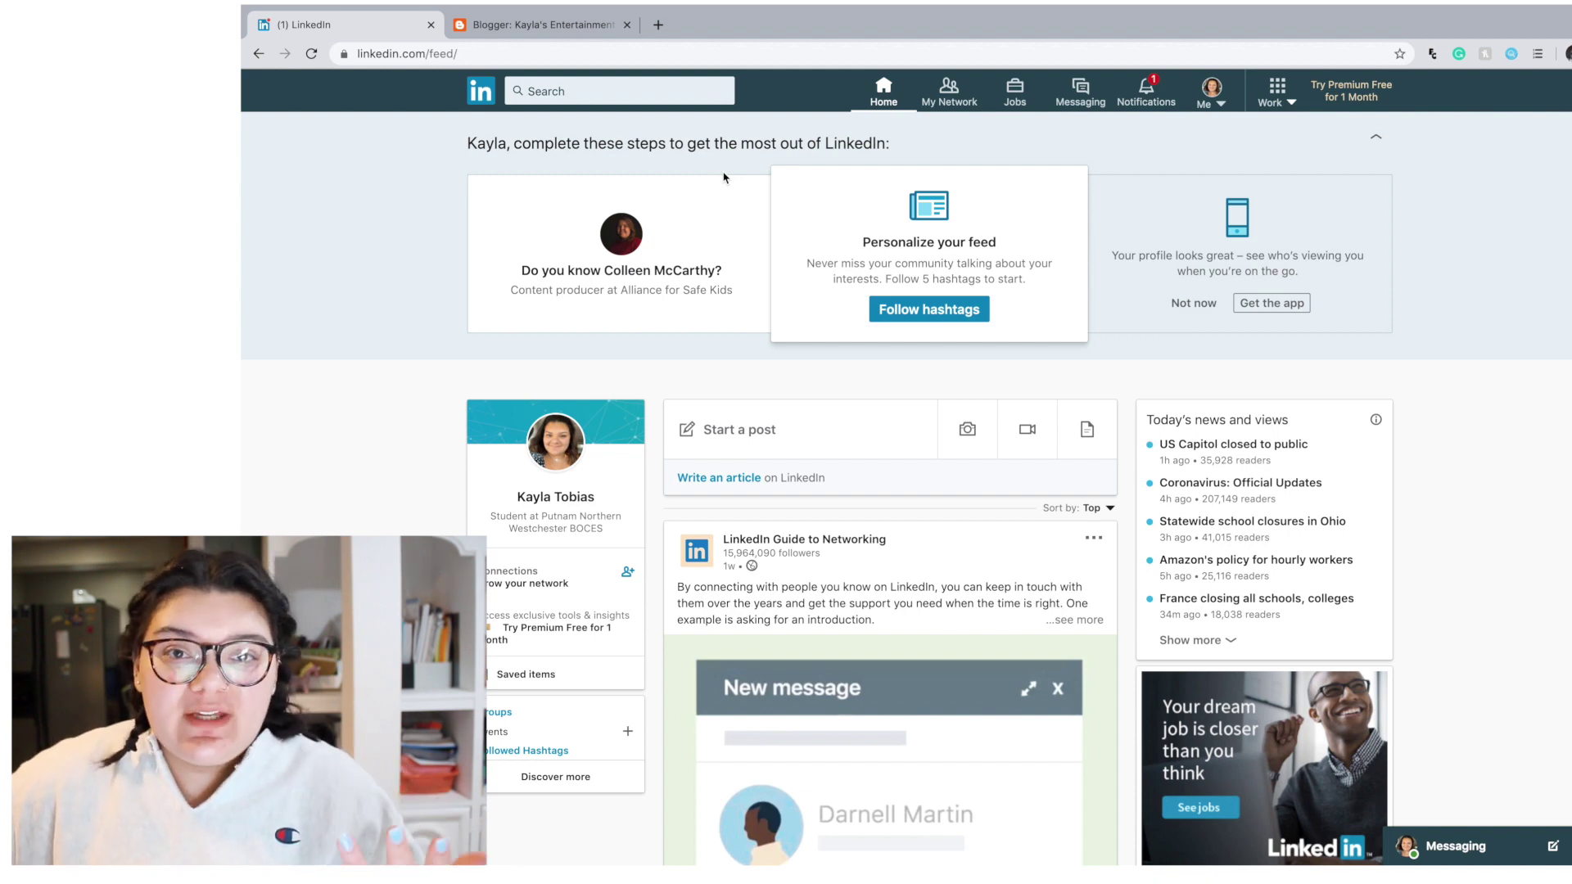
{"action": "scroll", "coordinate": [701, 368], "scroll_direction": "down", "scroll_amount": 3}
{"action": "scroll", "coordinate": [688, 406], "scroll_direction": "up", "scroll_amount": 3}
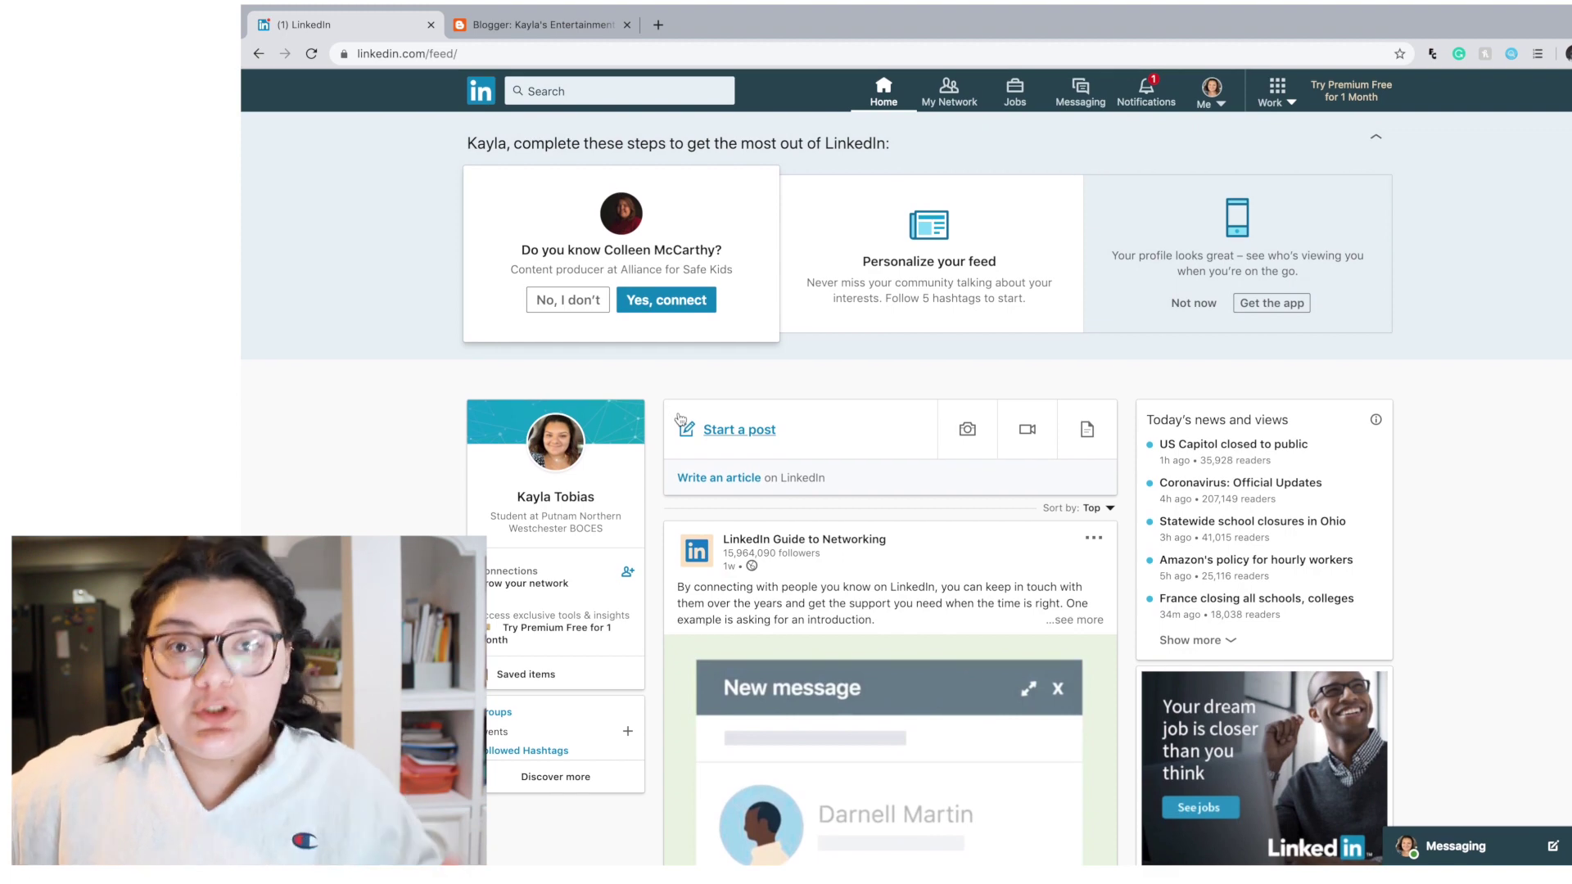
{"action": "scroll", "coordinate": [678, 419], "scroll_direction": "down", "scroll_amount": 5}
{"action": "scroll", "coordinate": [677, 414], "scroll_direction": "up", "scroll_amount": 5}
{"action": "scroll", "coordinate": [677, 415], "scroll_direction": "up", "scroll_amount": 2}
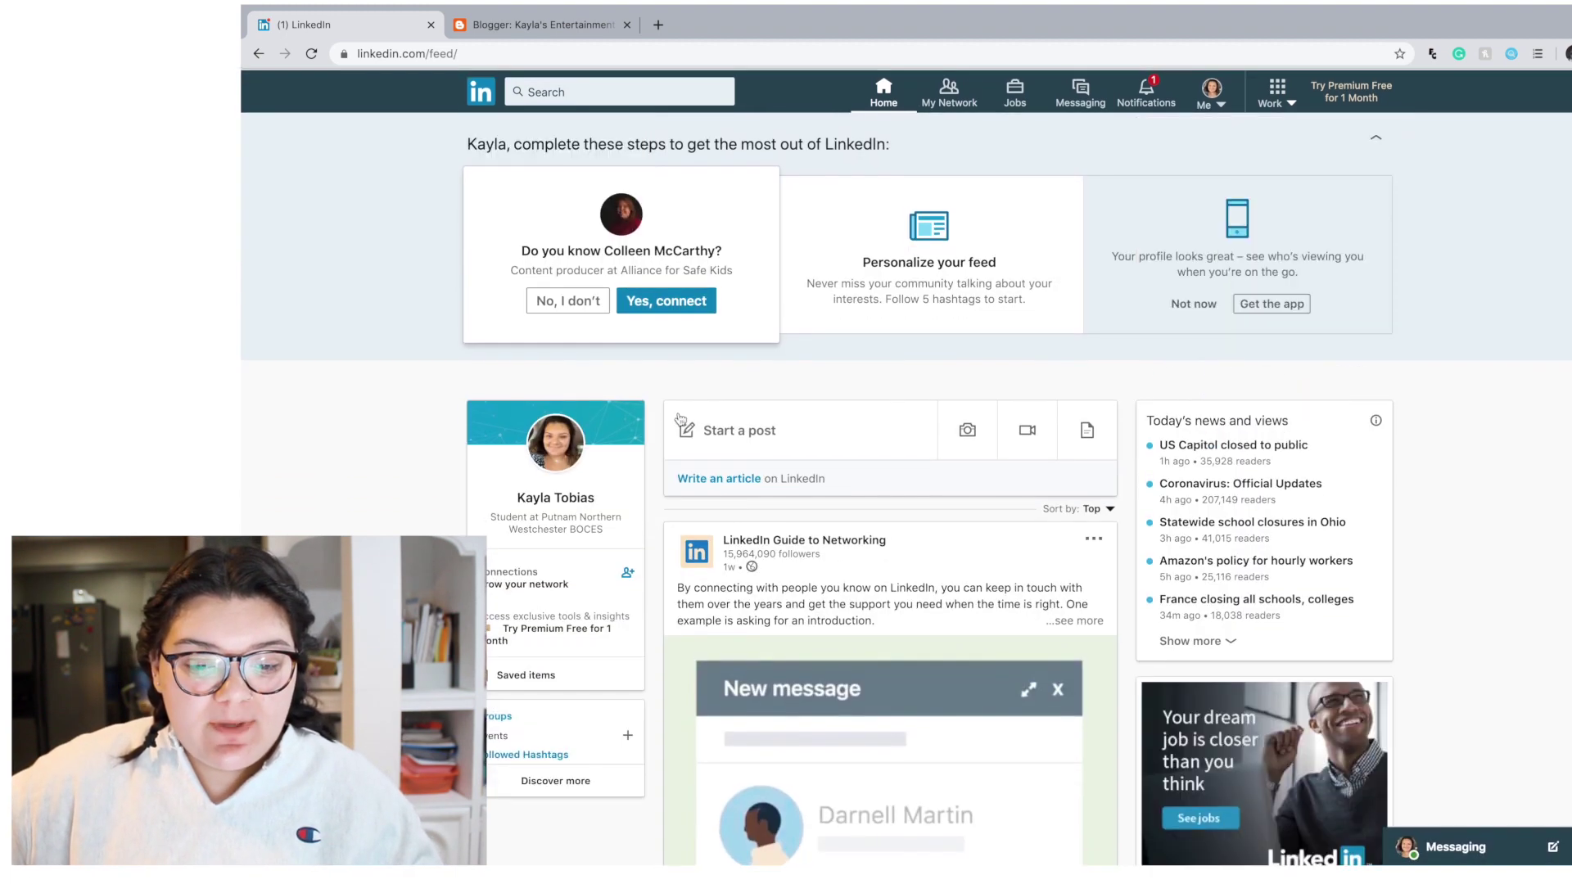
From the LinkedIn feed, go to your profile via Me and open 'Edit public profile & URL'
{"action": "left_click", "coordinate": [541, 26]}
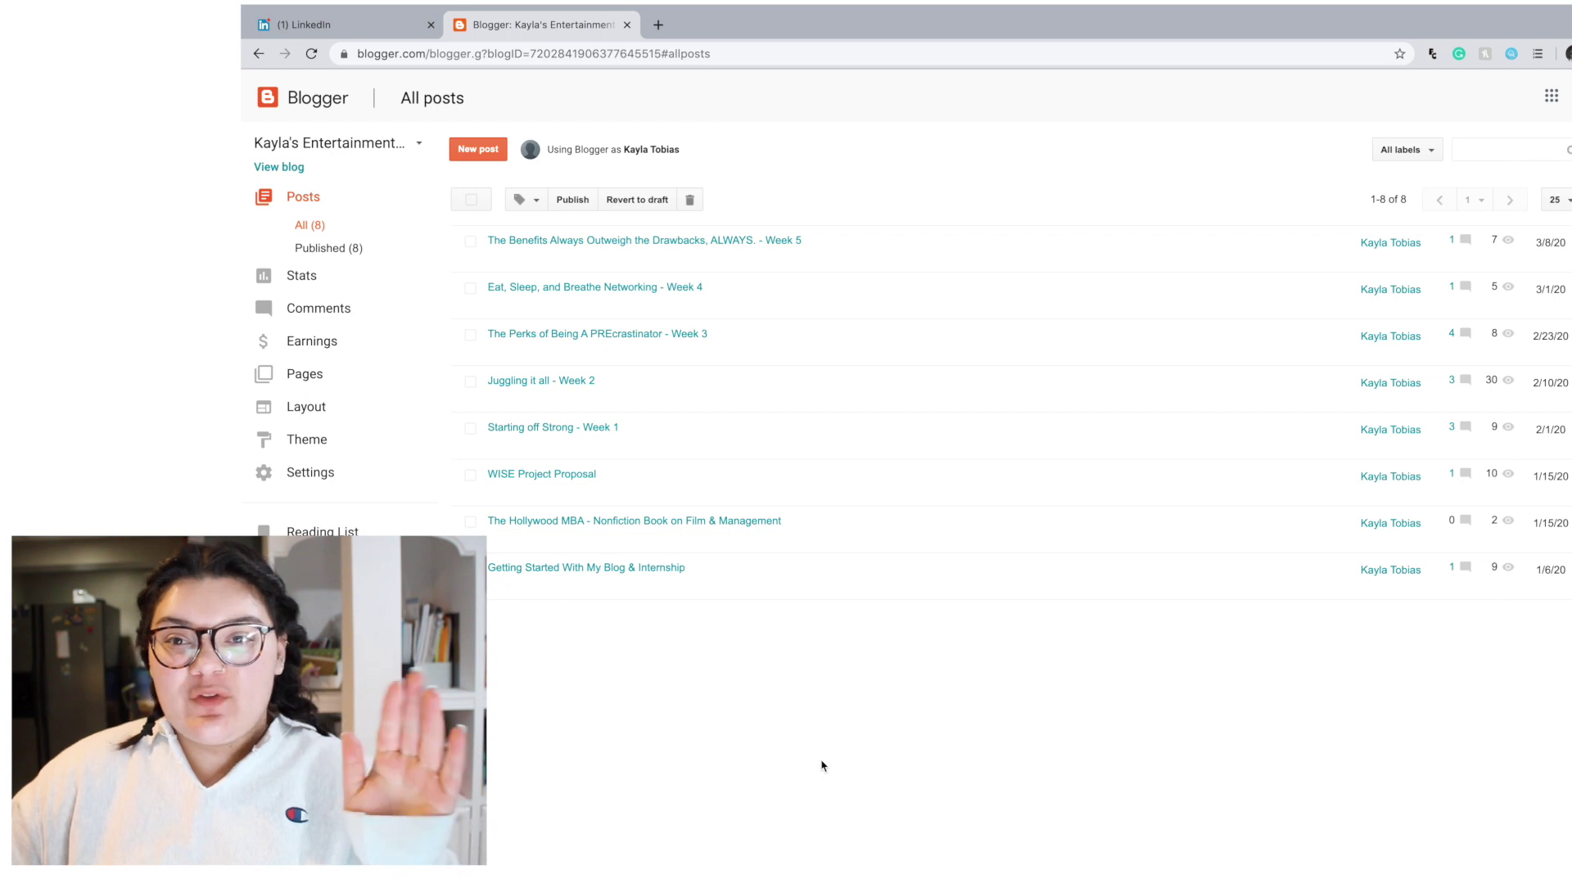
{"action": "left_click", "coordinate": [287, 27]}
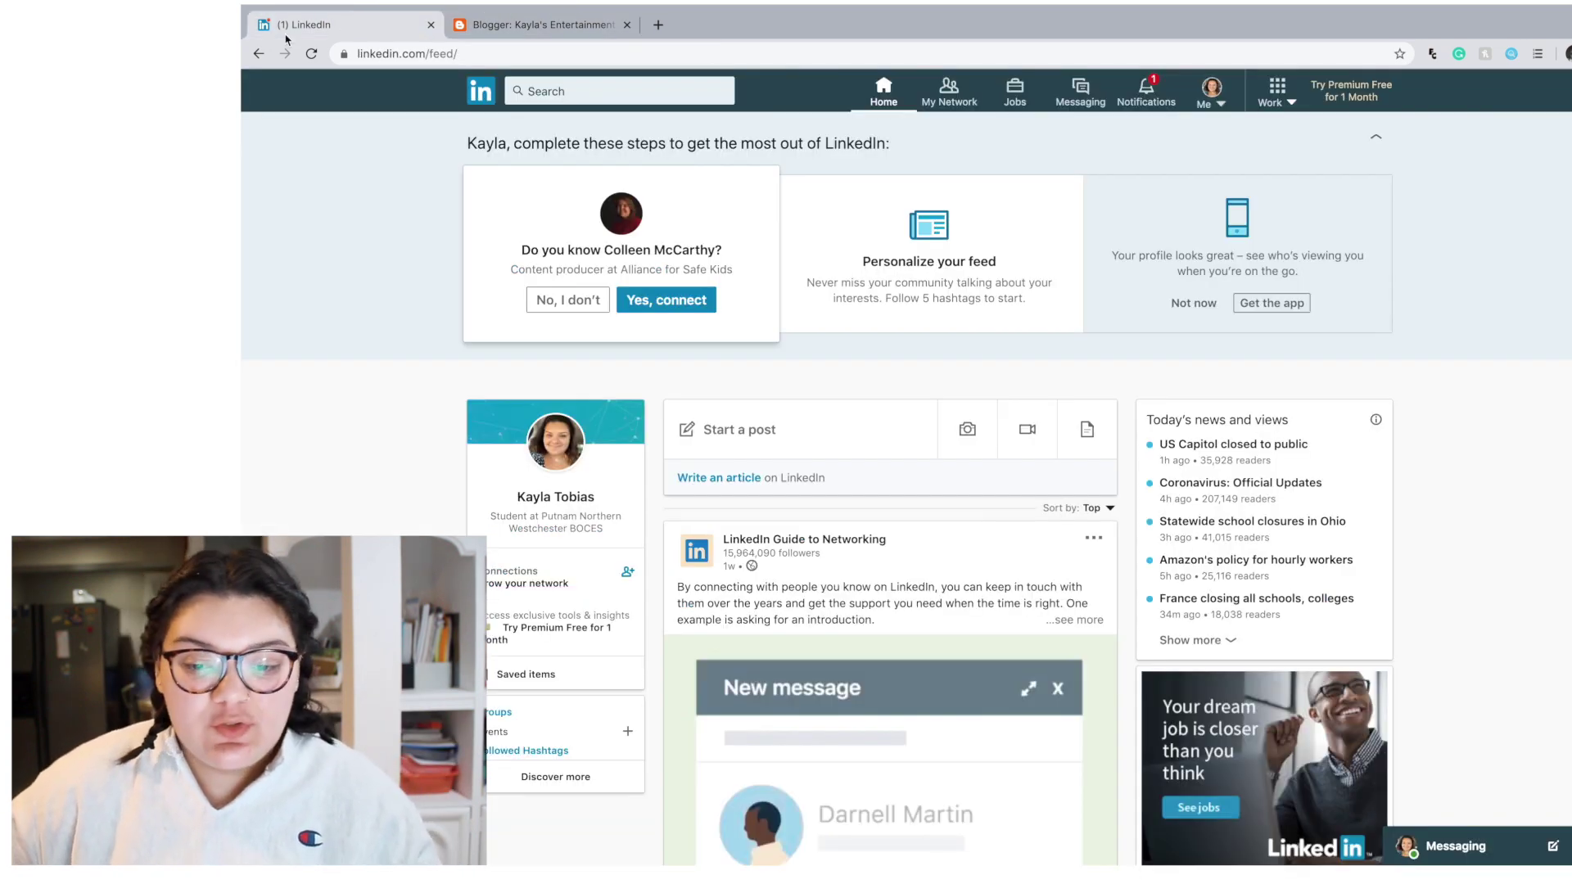
{"action": "left_click", "coordinate": [1221, 101]}
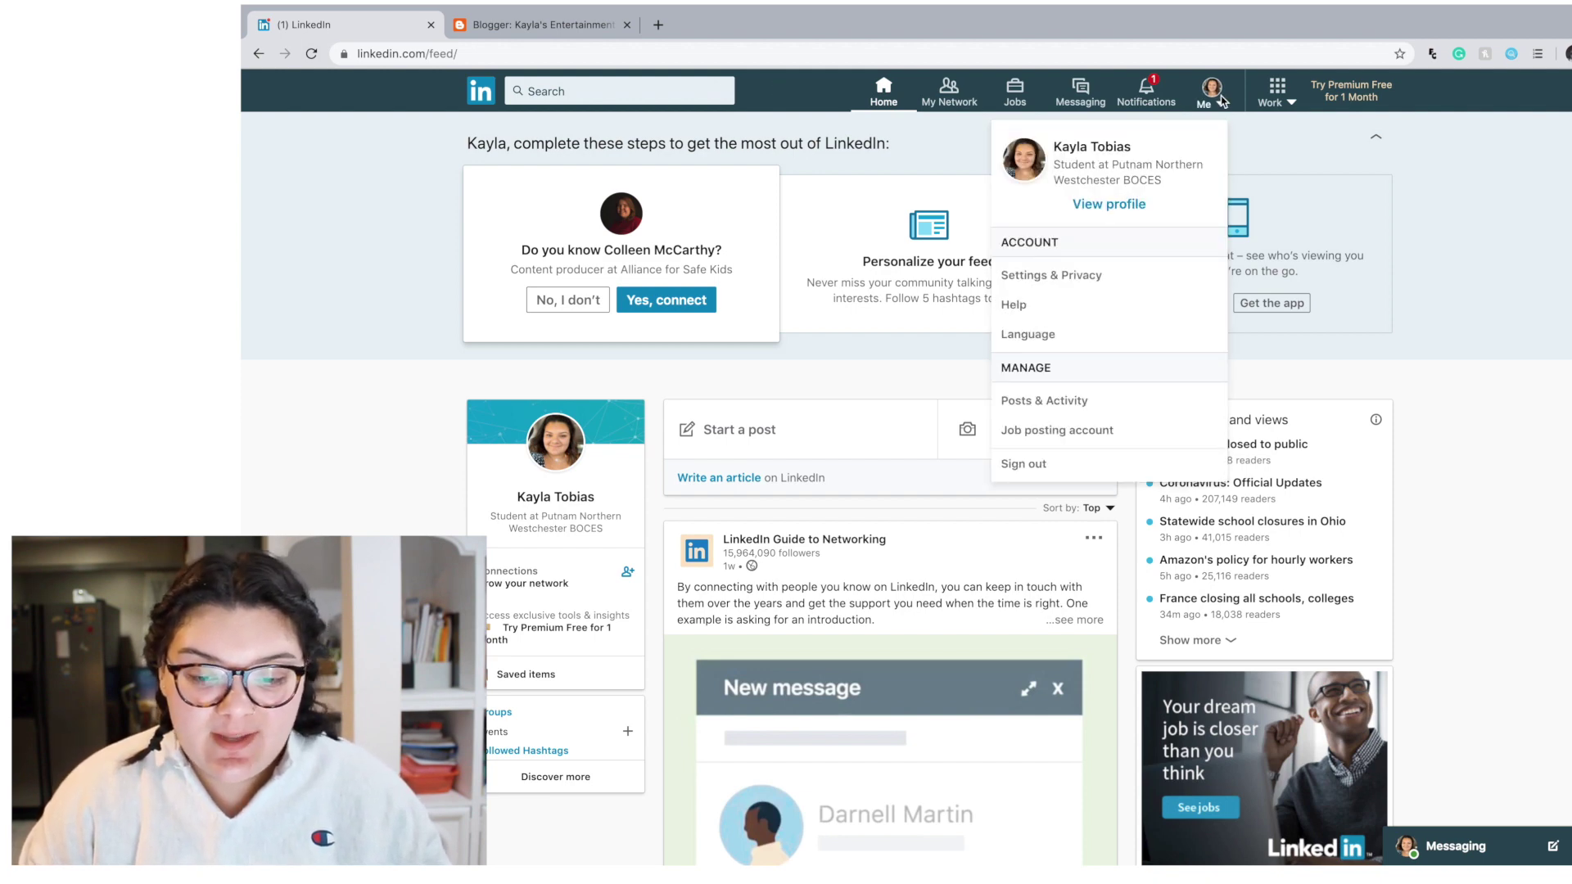
{"action": "left_click", "coordinate": [1146, 213]}
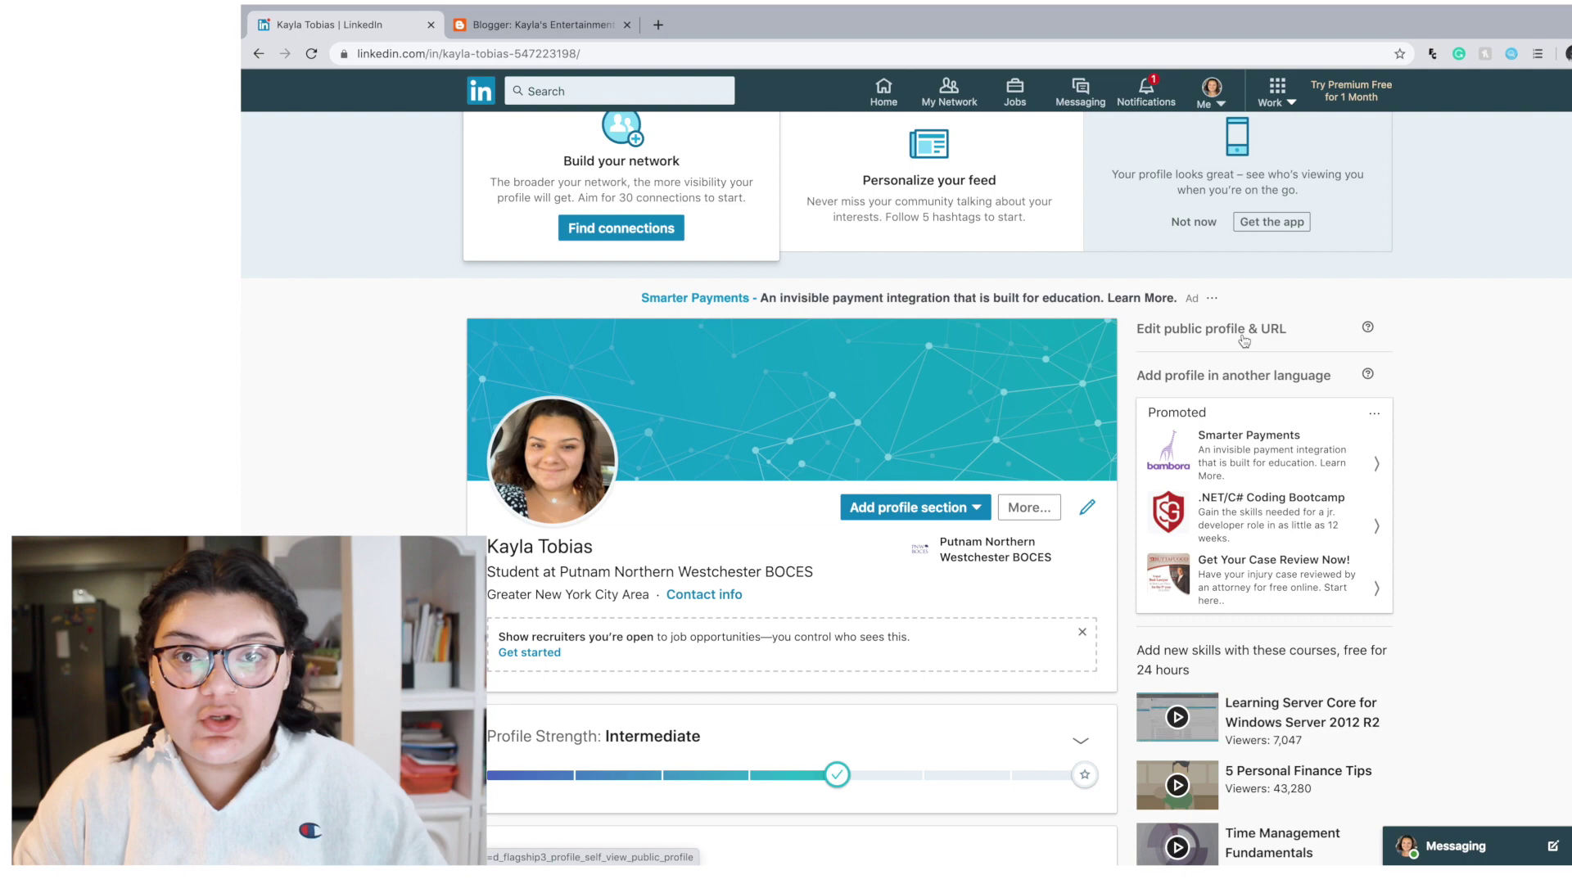
{"action": "left_click", "coordinate": [1244, 341]}
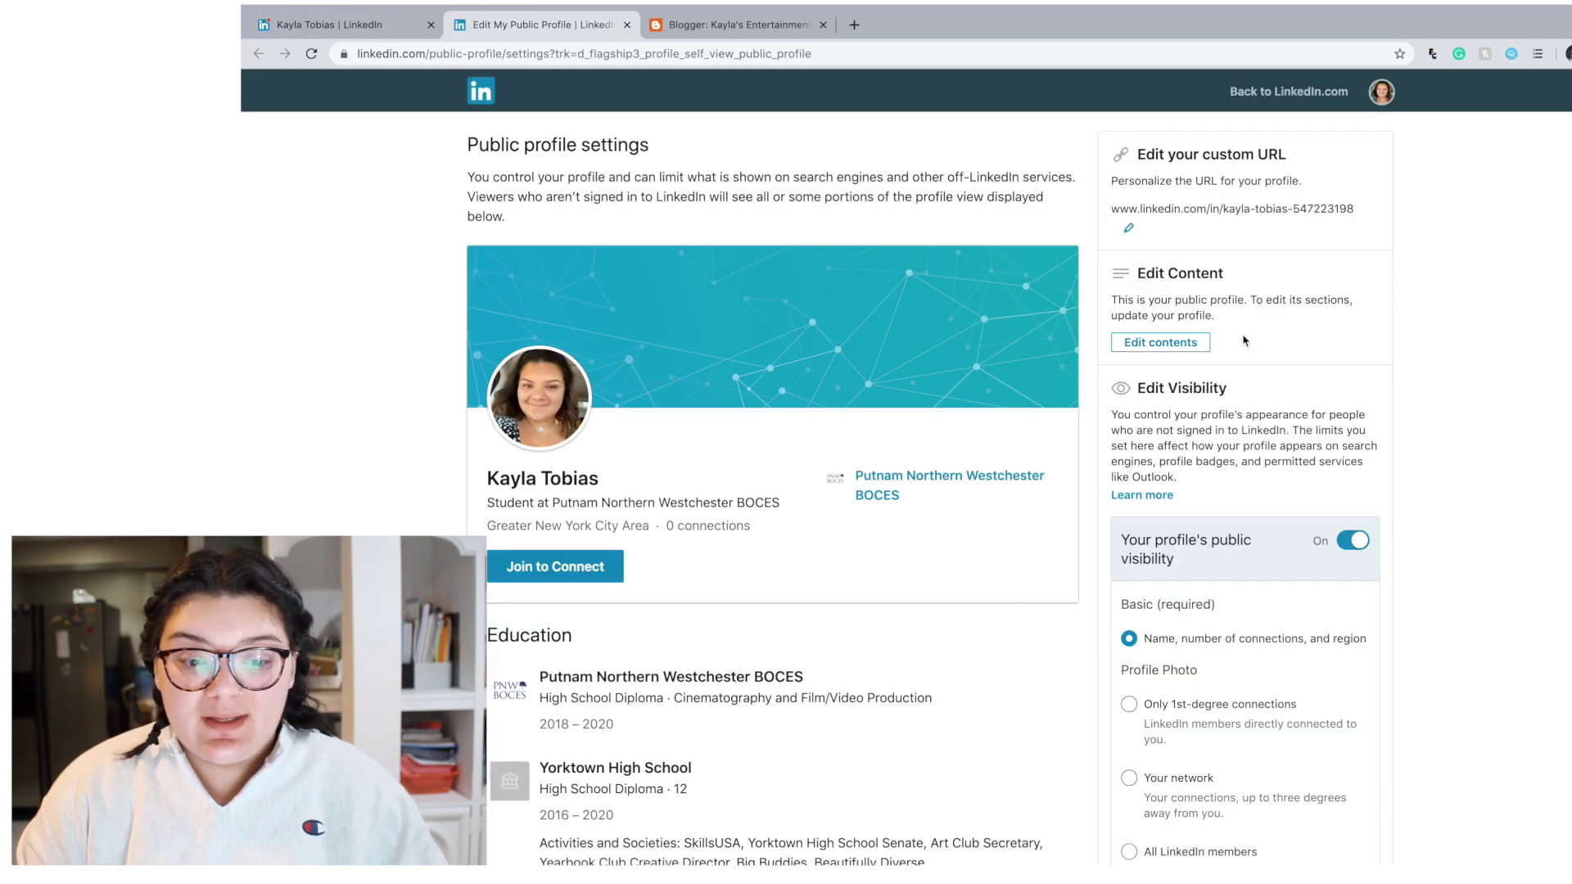
{"action": "scroll", "coordinate": [1222, 470], "scroll_direction": "down", "scroll_amount": 3}
{"action": "scroll", "coordinate": [1222, 470], "scroll_direction": "up", "scroll_amount": 2}
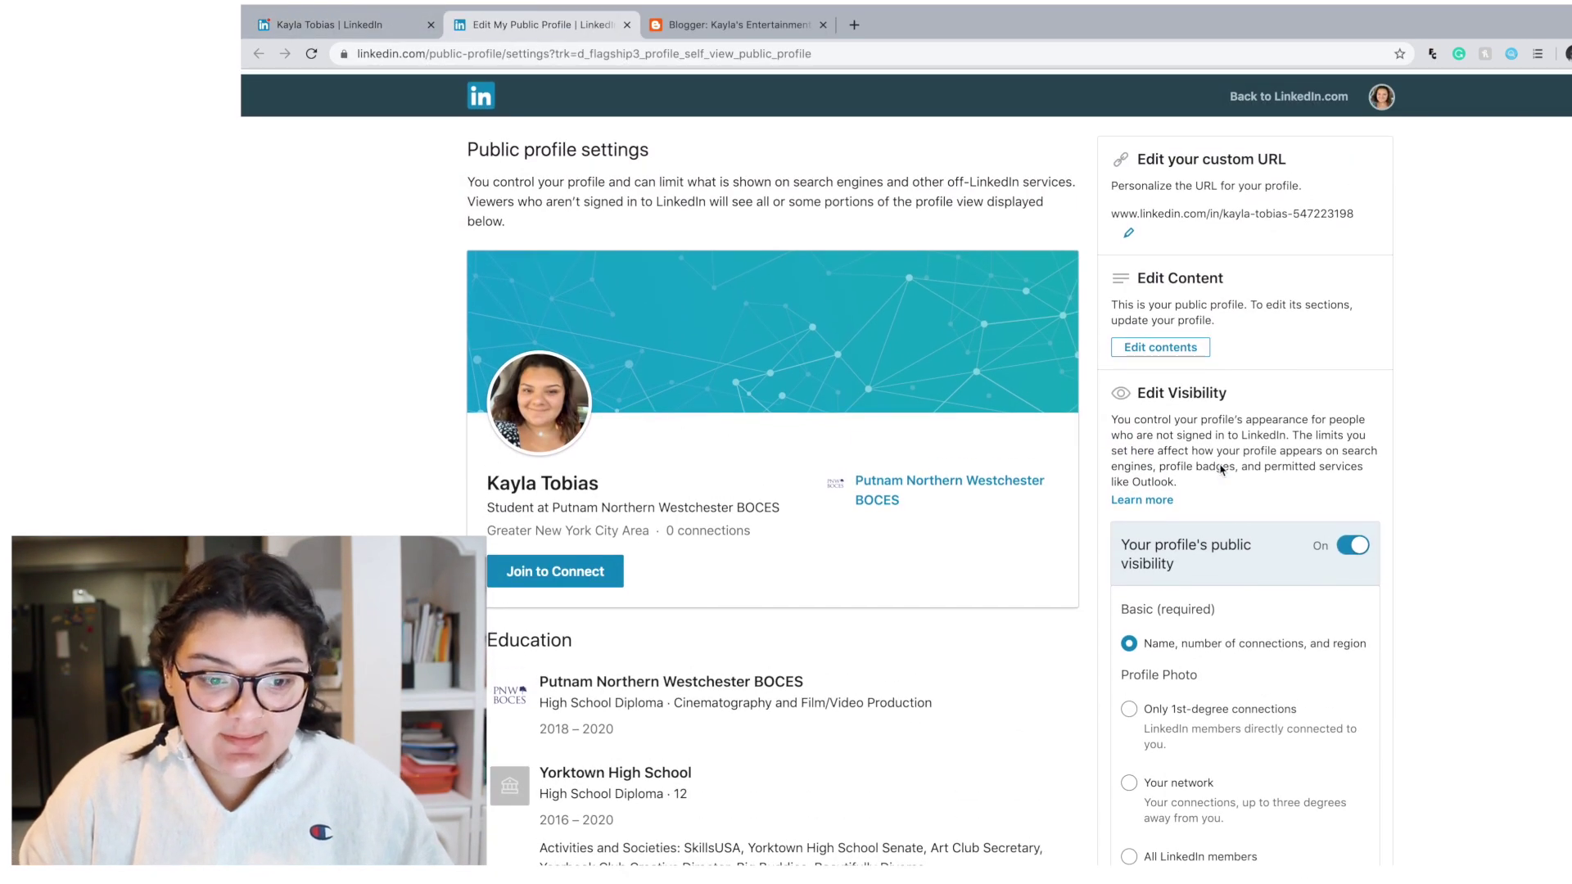
{"action": "scroll", "coordinate": [1222, 469], "scroll_direction": "down", "scroll_amount": 3}
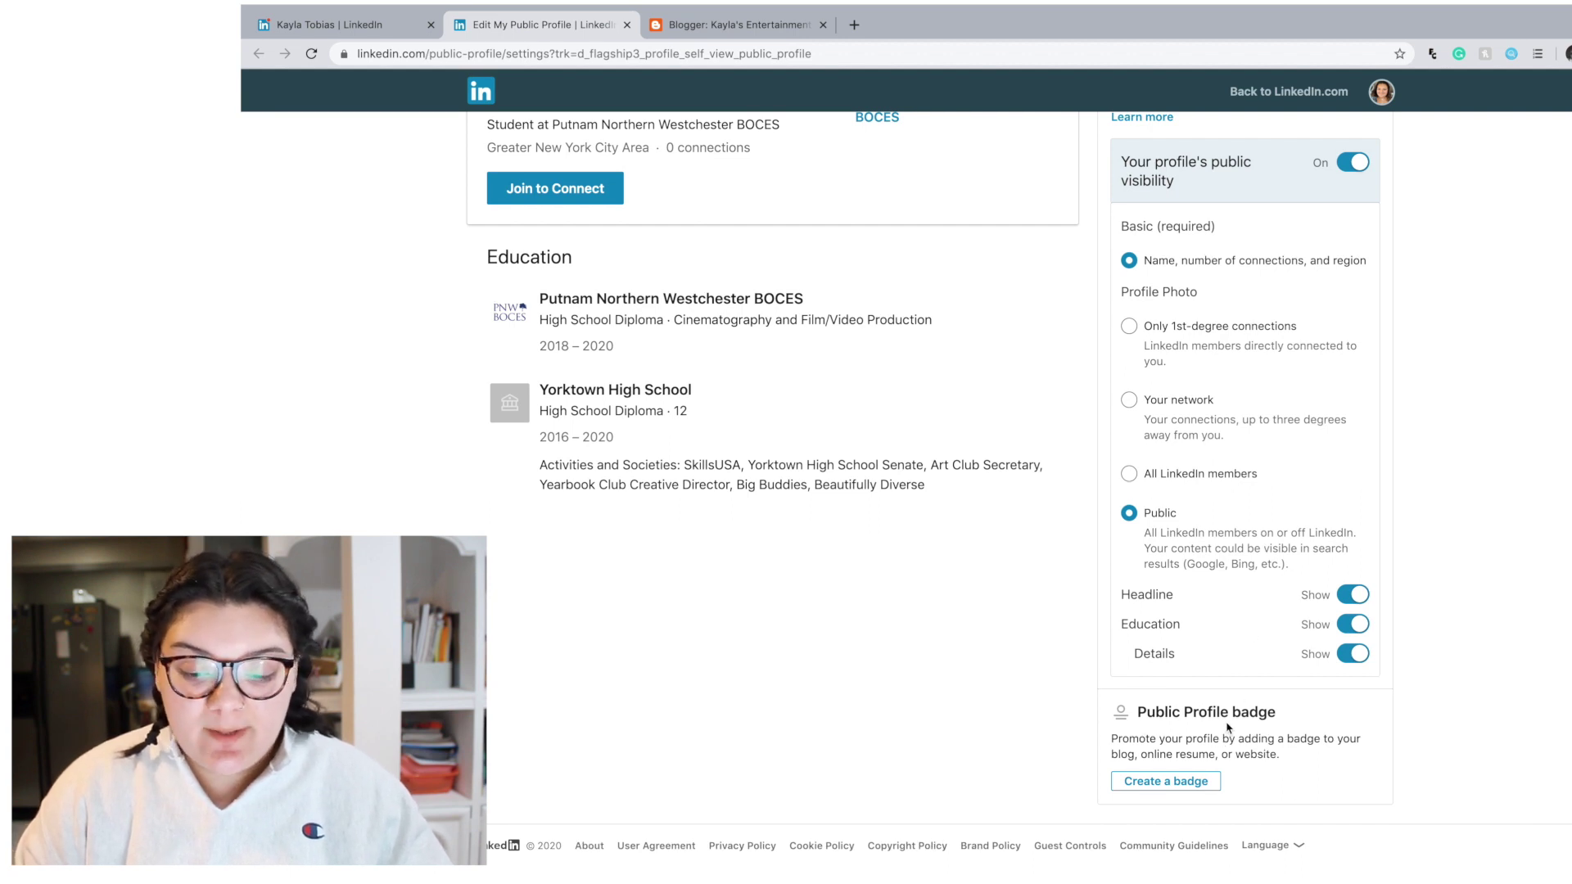
Create a public profile badge and copy the Step 1 badge script
{"action": "left_click", "coordinate": [1173, 786]}
{"action": "scroll", "coordinate": [1173, 793], "scroll_direction": "down", "scroll_amount": 2}
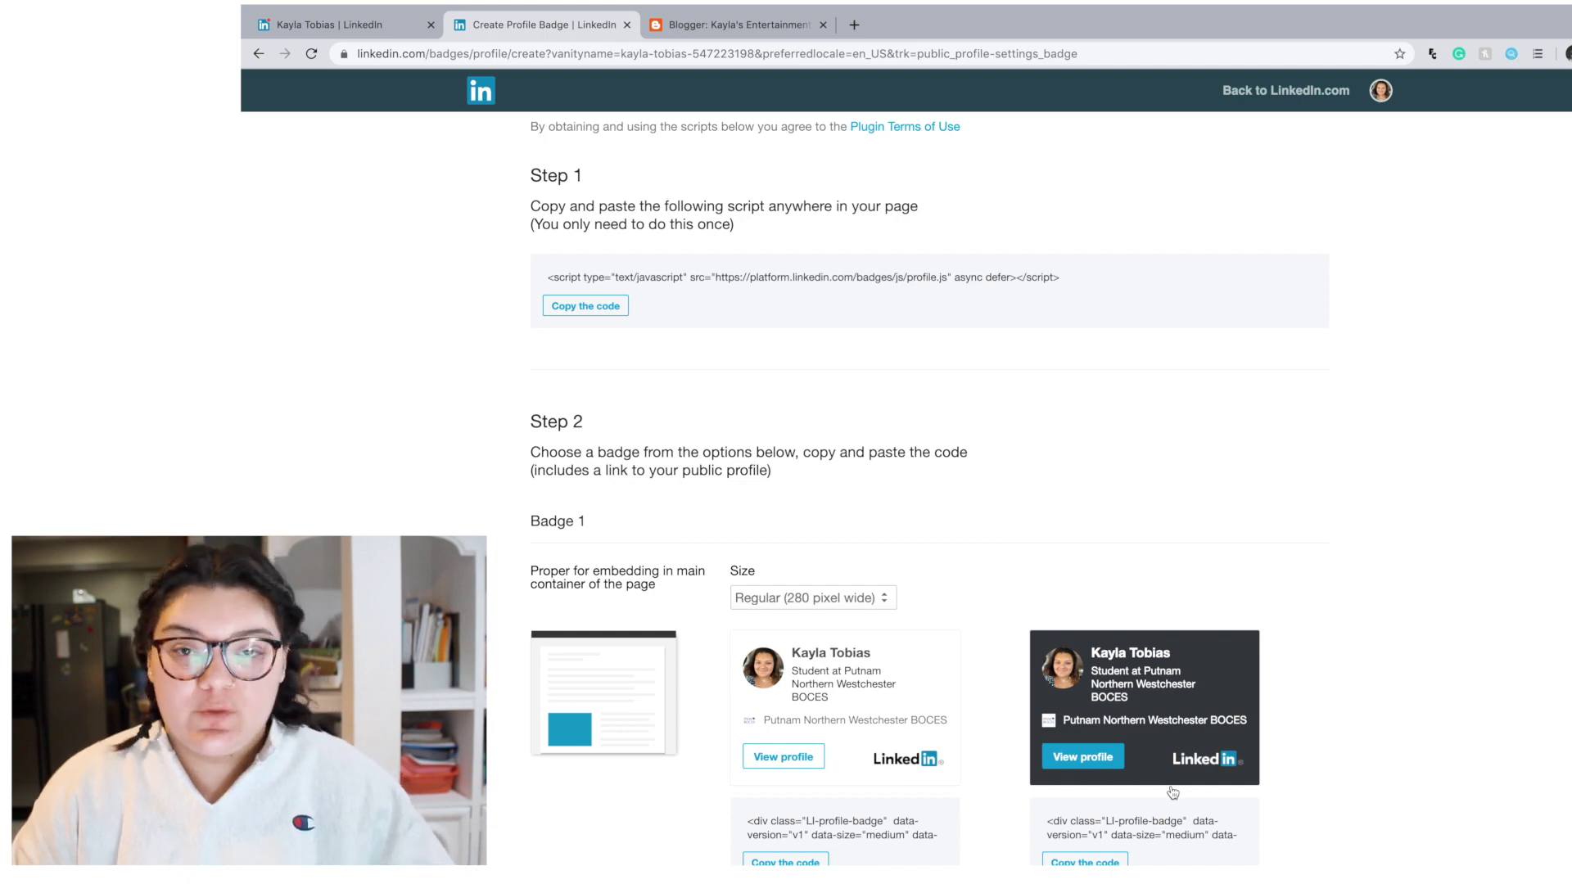
{"action": "scroll", "coordinate": [1130, 455], "scroll_direction": "down", "scroll_amount": 3}
{"action": "scroll", "coordinate": [1045, 448], "scroll_direction": "down", "scroll_amount": 3}
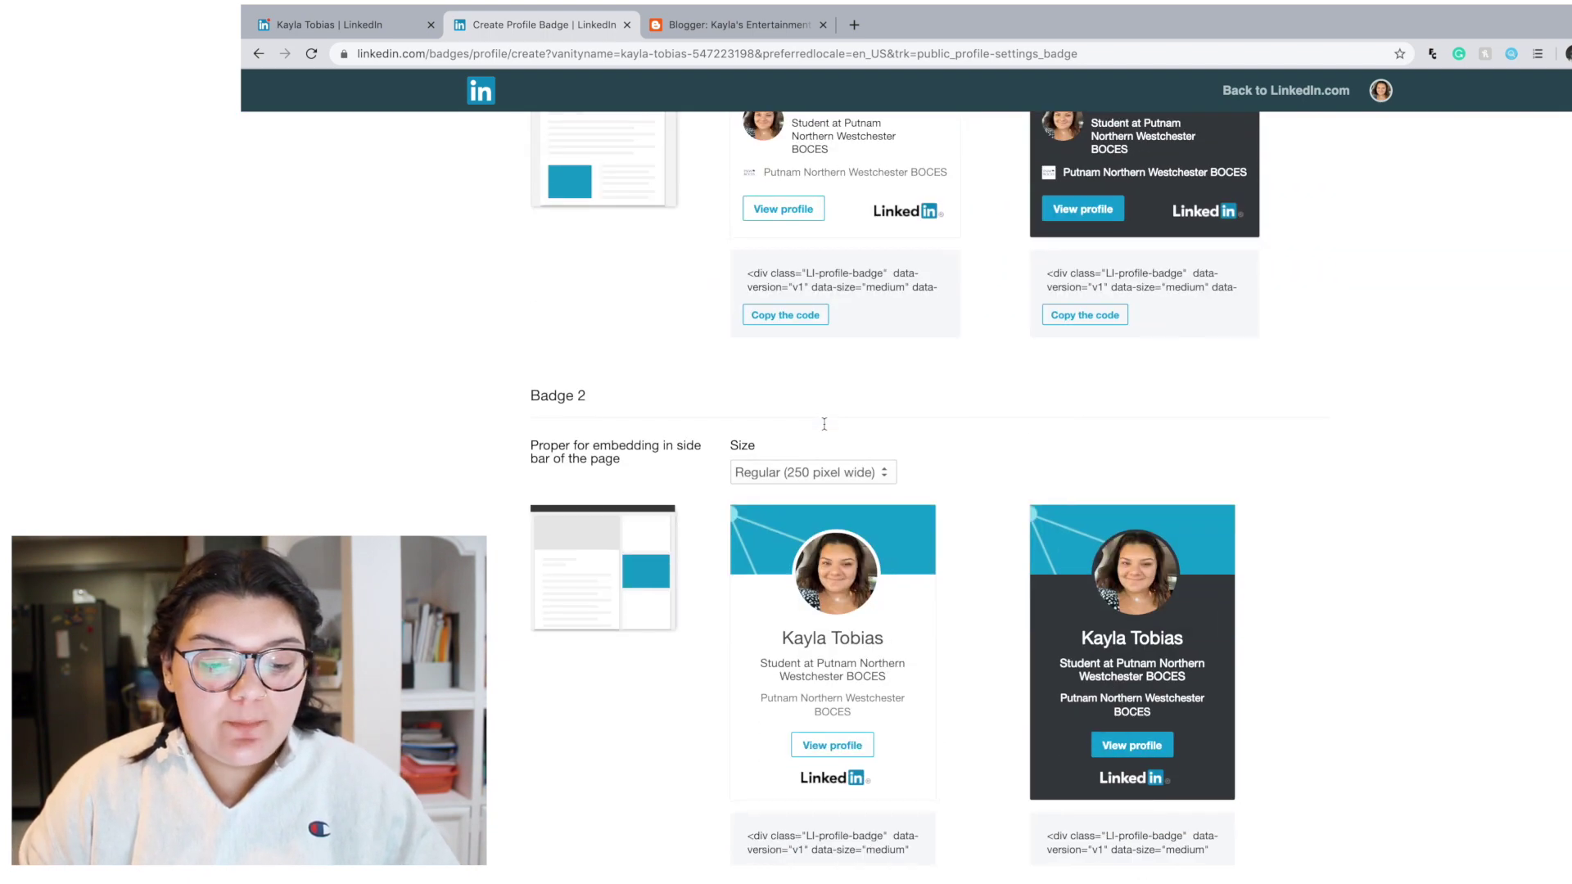
{"action": "scroll", "coordinate": [933, 436], "scroll_direction": "up", "scroll_amount": 3}
{"action": "scroll", "coordinate": [823, 423], "scroll_direction": "up", "scroll_amount": 2}
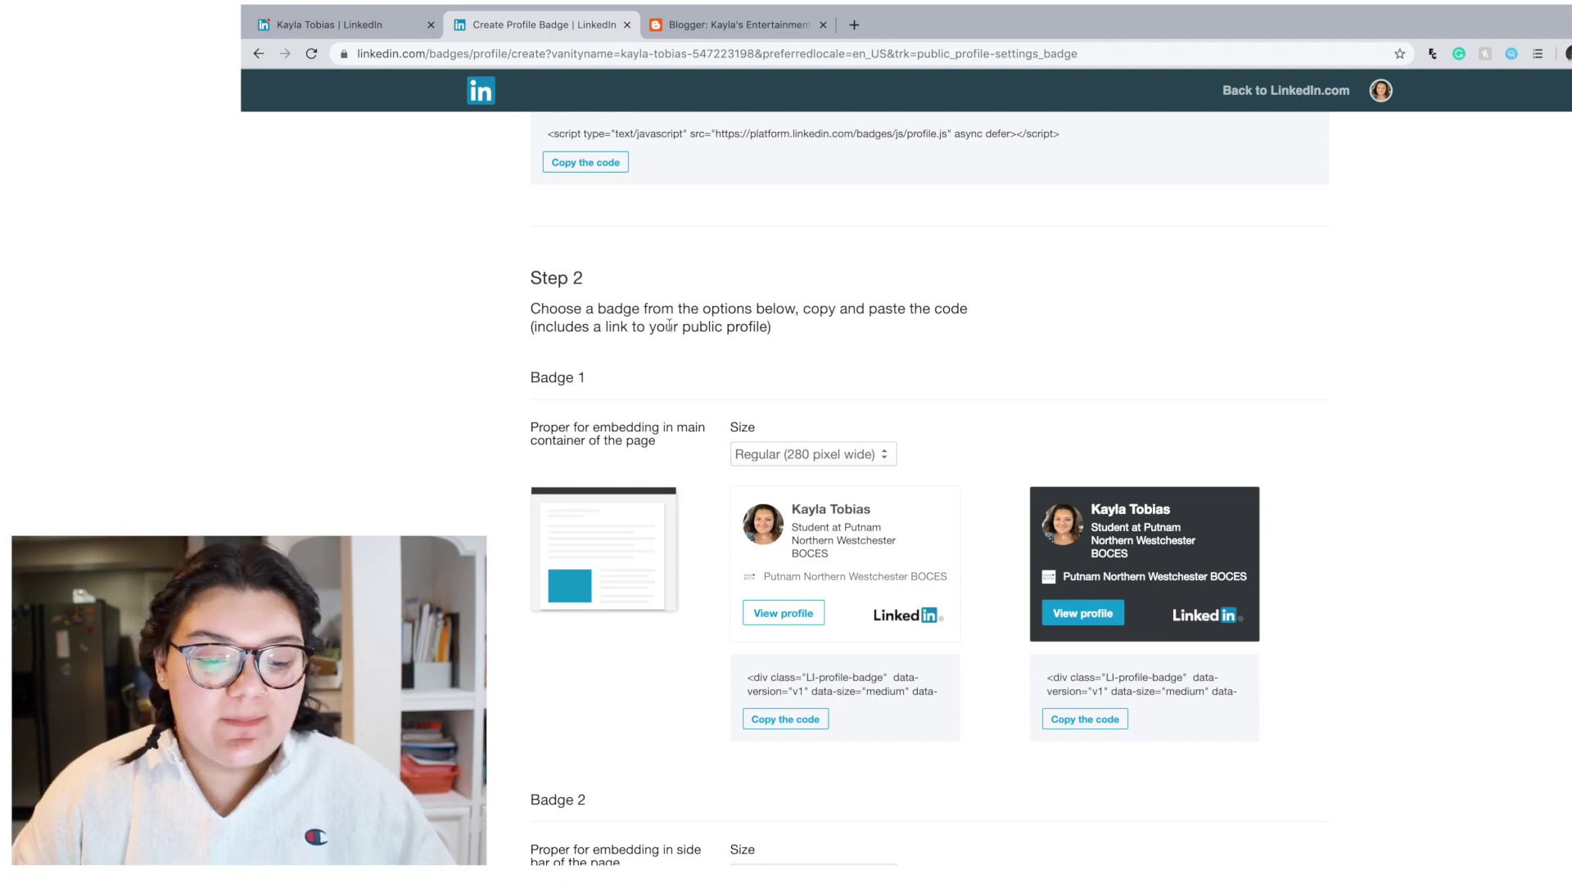
{"action": "scroll", "coordinate": [669, 324], "scroll_direction": "up", "scroll_amount": 3}
{"action": "scroll", "coordinate": [714, 402], "scroll_direction": "down", "scroll_amount": 1}
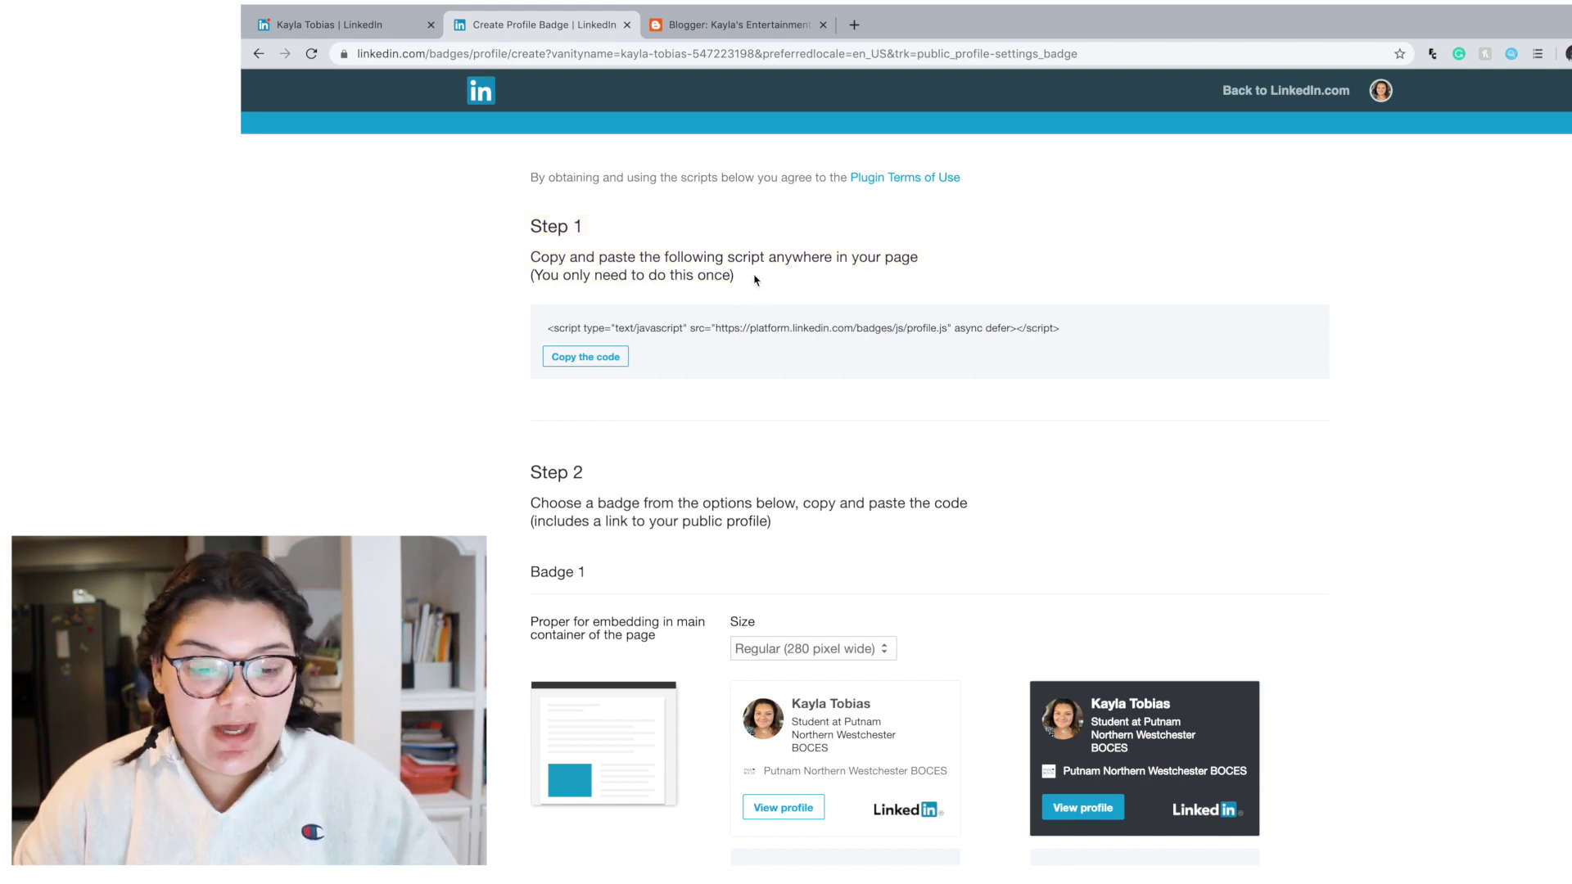
{"action": "left_click", "coordinate": [618, 359]}
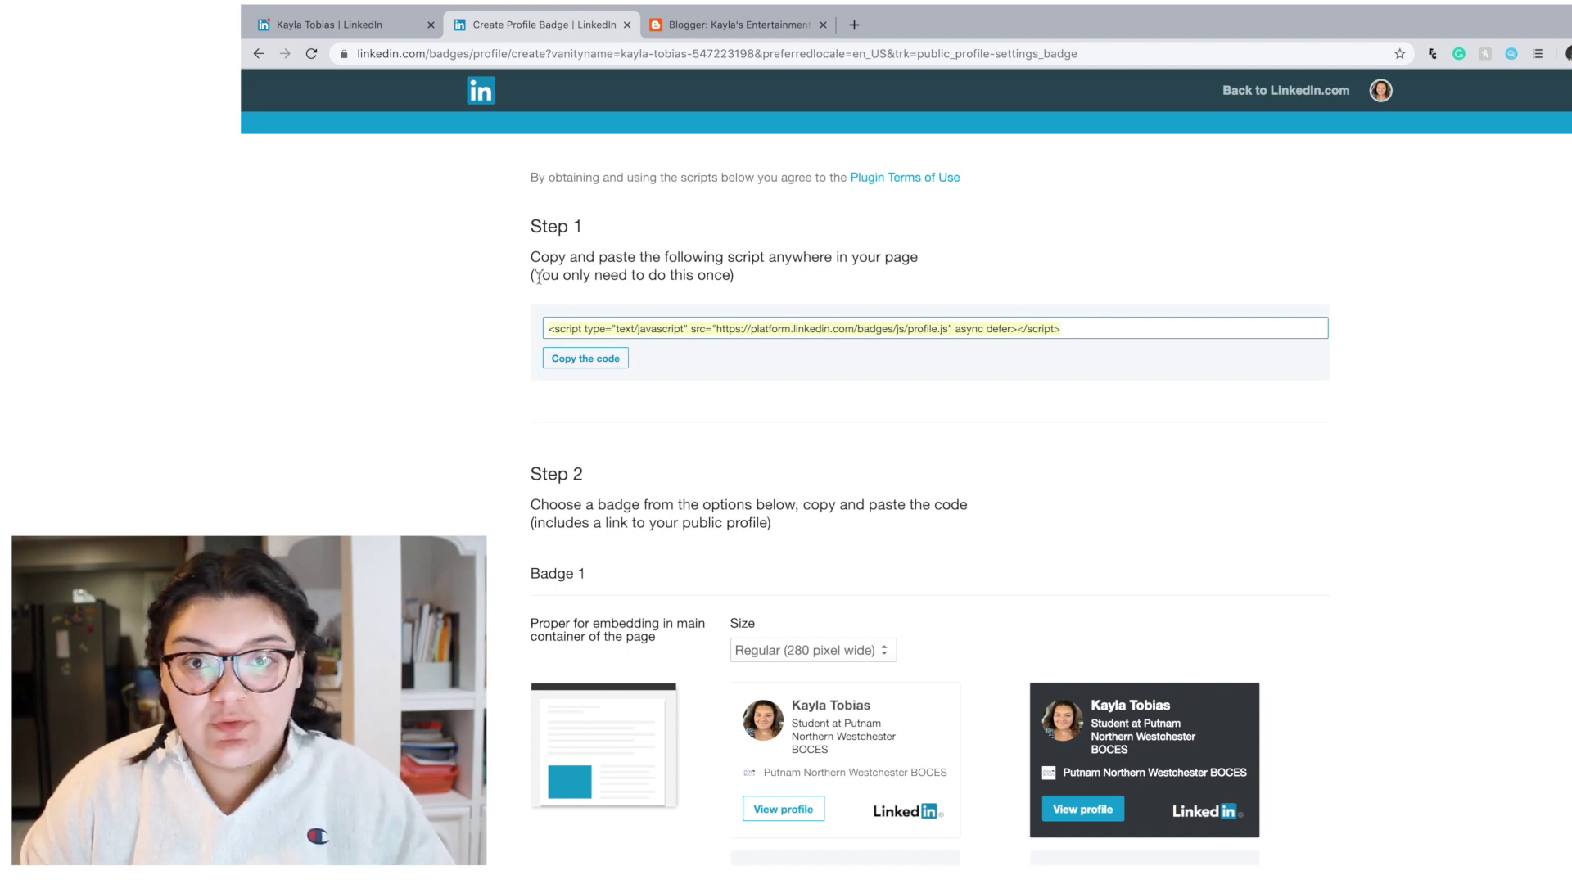
On the Blogger Layout page, choose Add a Gadget in sidebar-left-1
{"action": "left_click", "coordinate": [733, 25]}
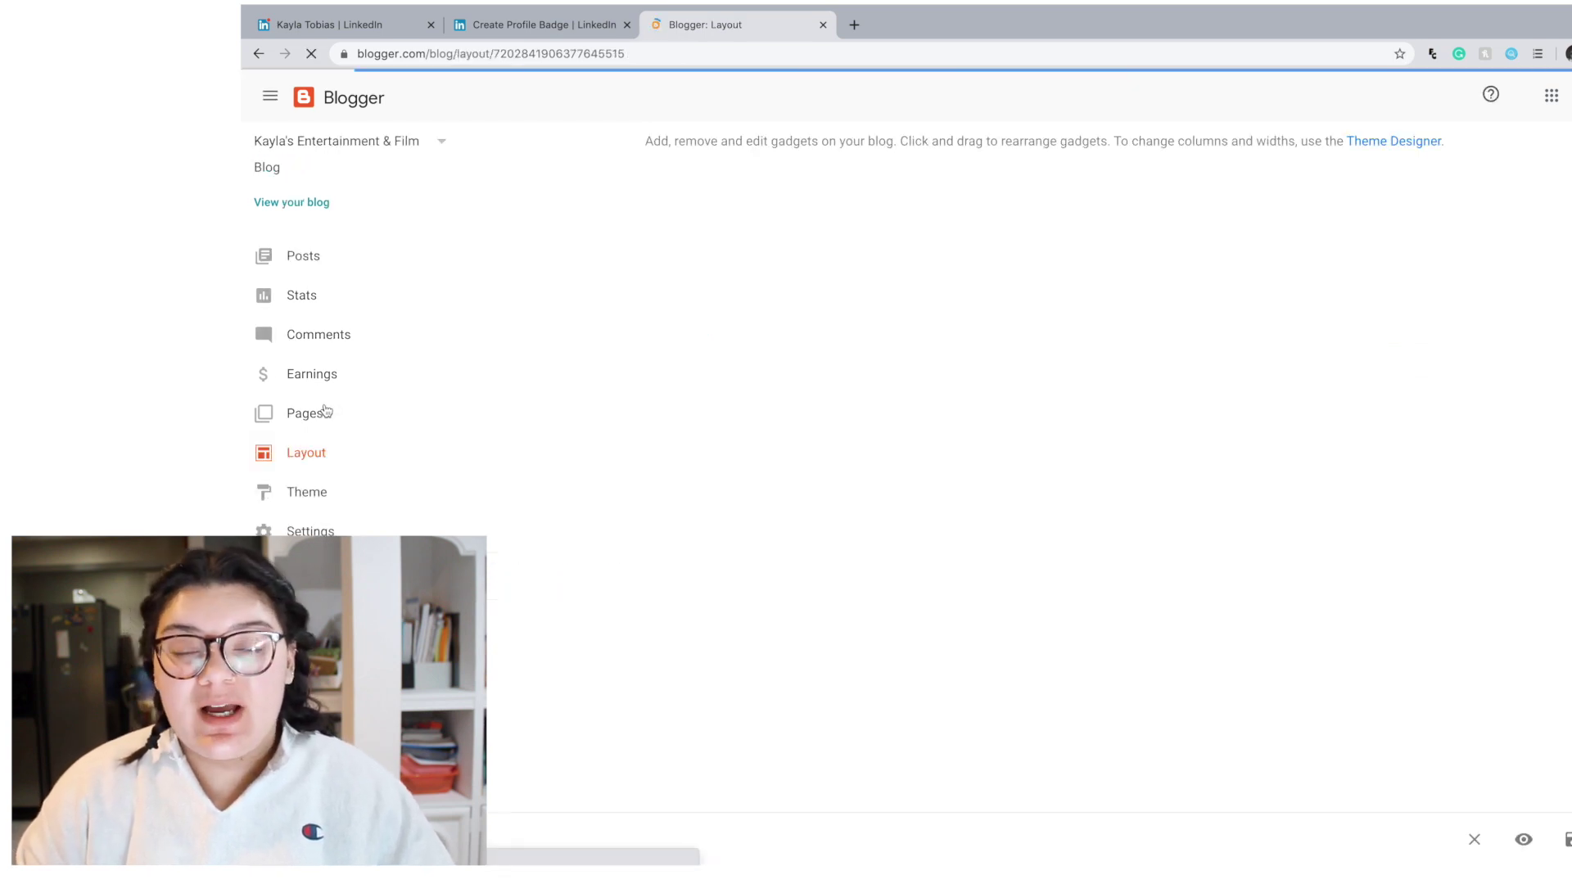
{"action": "scroll", "coordinate": [1395, 458], "scroll_direction": "down", "scroll_amount": 1}
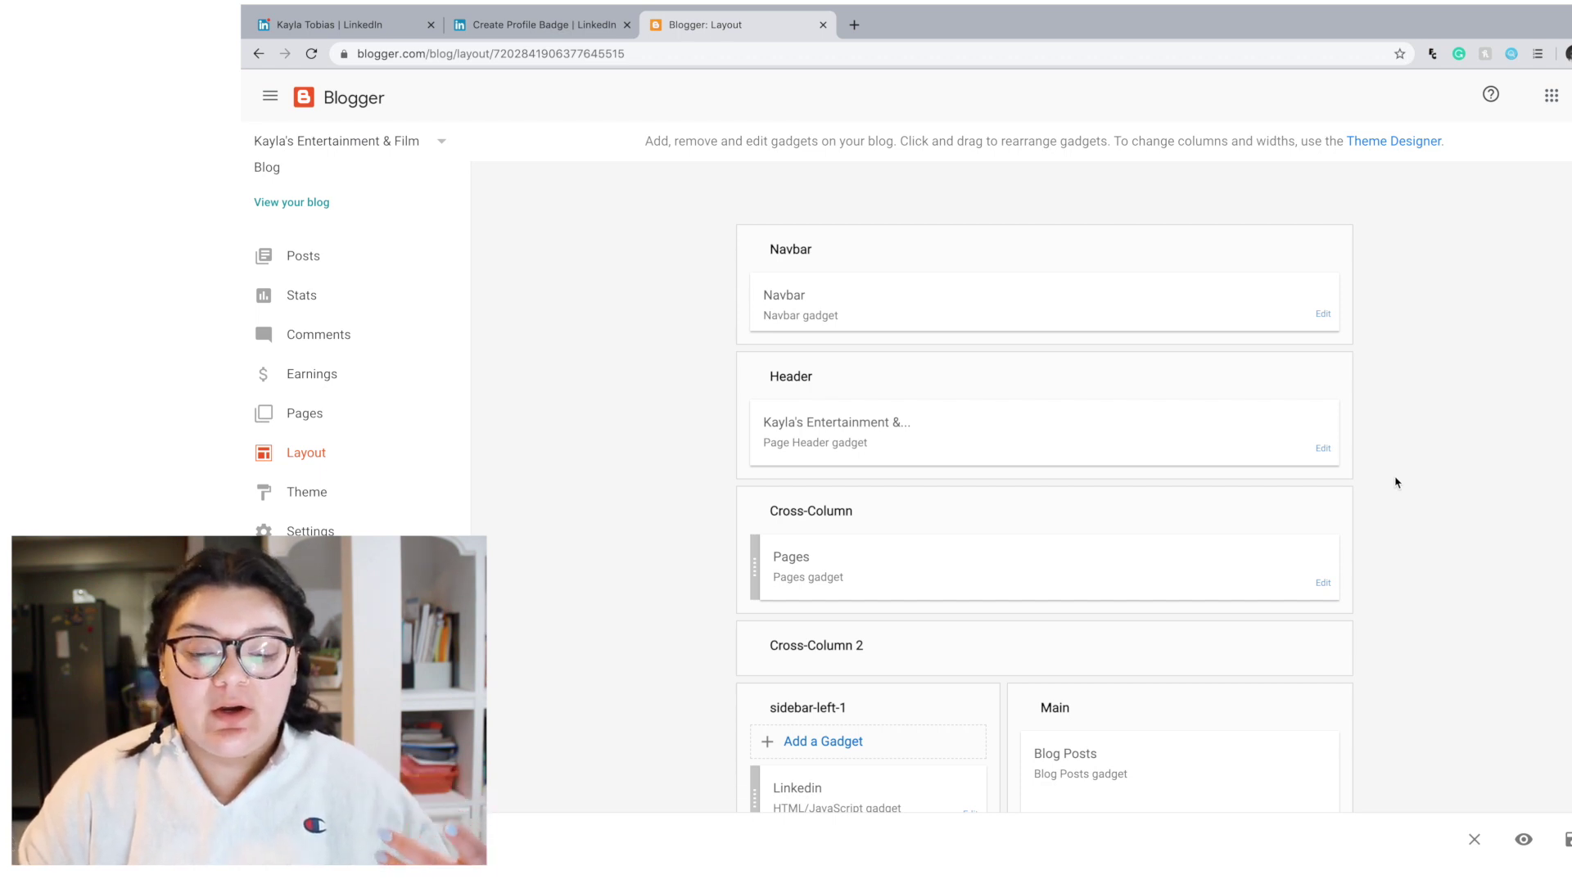
{"action": "scroll", "coordinate": [1395, 458], "scroll_direction": "down", "scroll_amount": 3}
{"action": "scroll", "coordinate": [1395, 483], "scroll_direction": "down", "scroll_amount": 1}
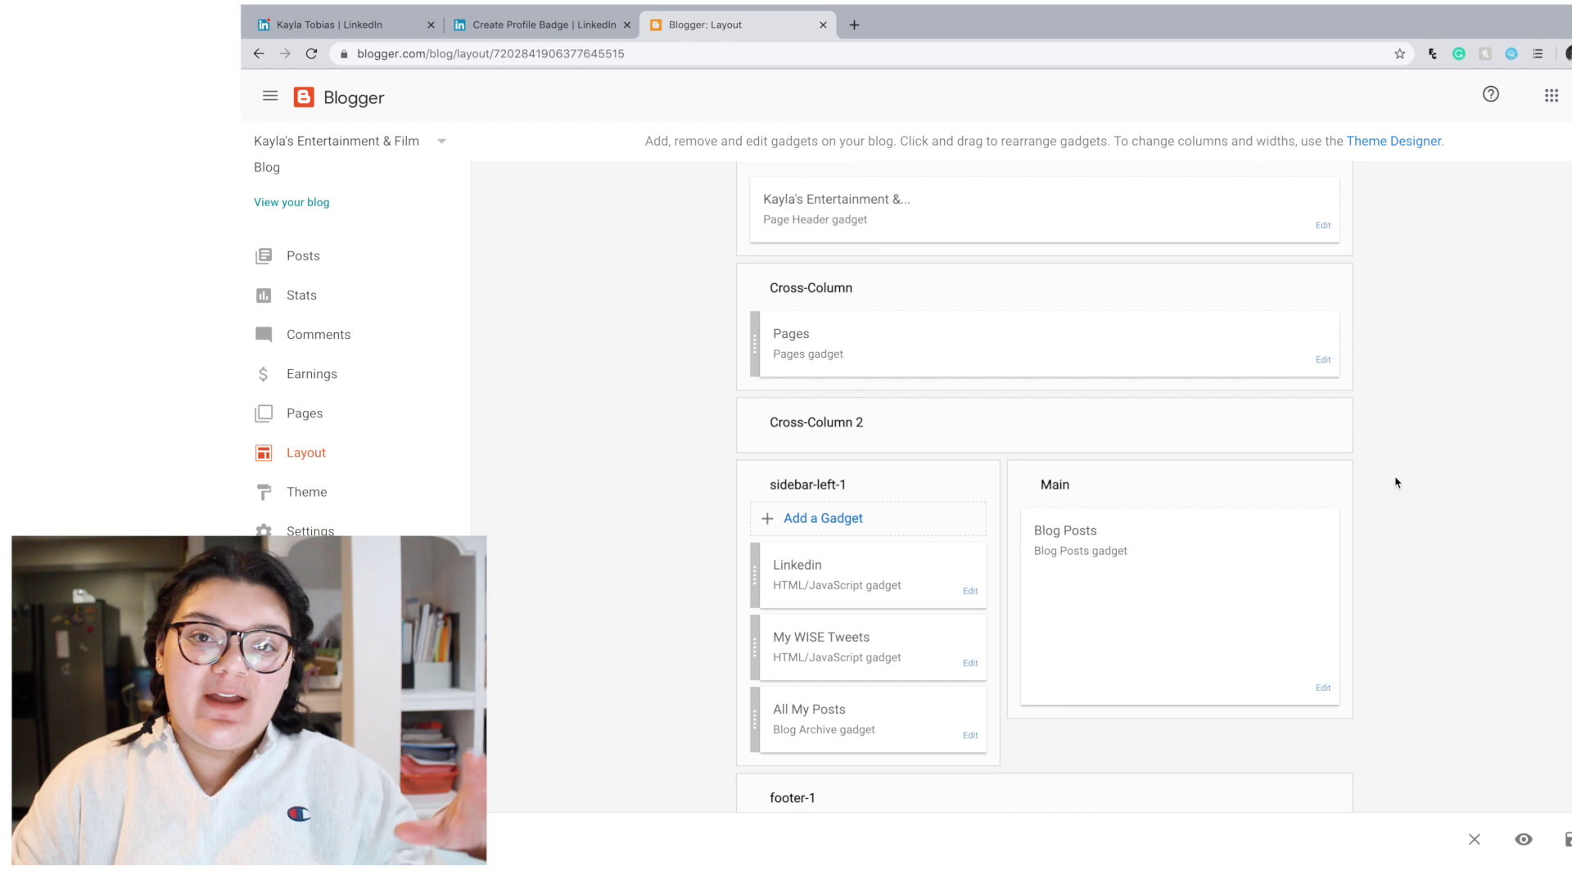
{"action": "scroll", "coordinate": [1395, 483], "scroll_direction": "down", "scroll_amount": 1}
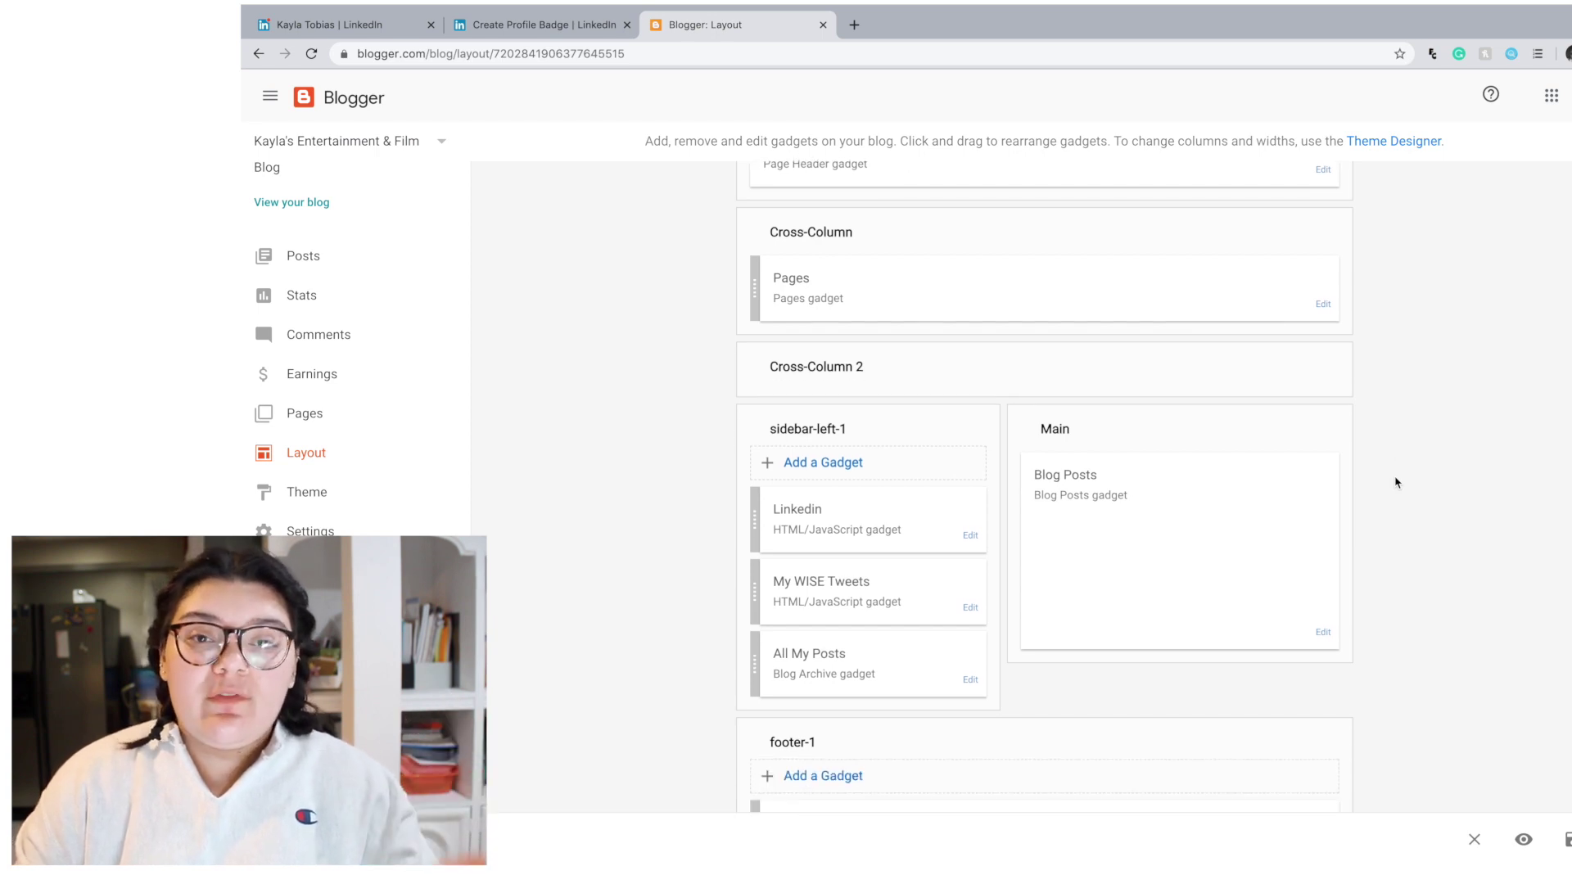
{"action": "scroll", "coordinate": [1396, 483], "scroll_direction": "down", "scroll_amount": 1}
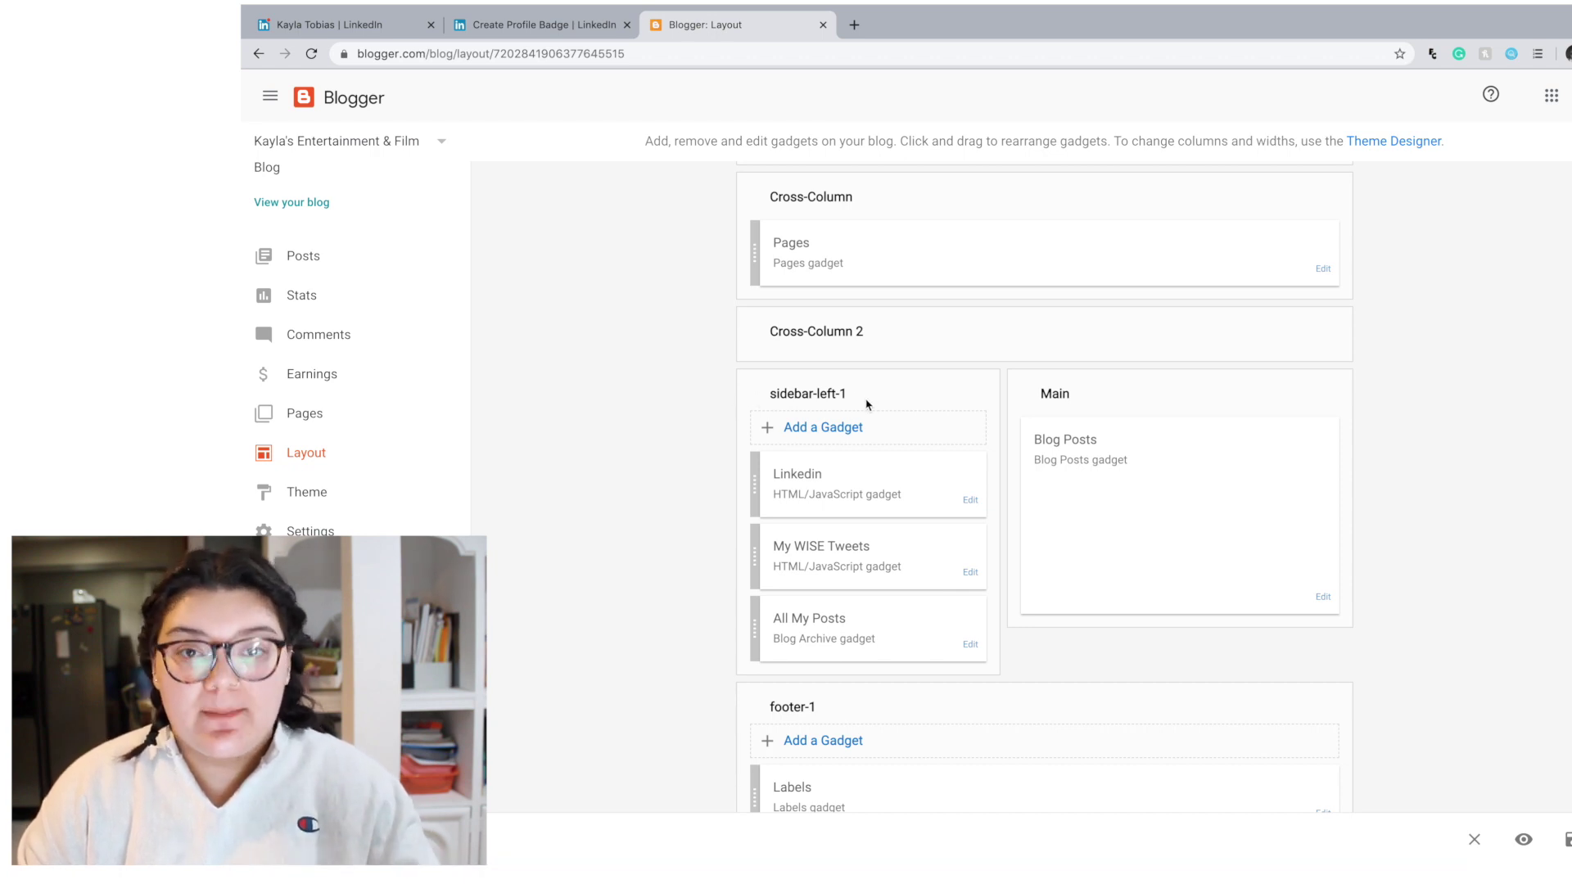
{"action": "left_click", "coordinate": [832, 429]}
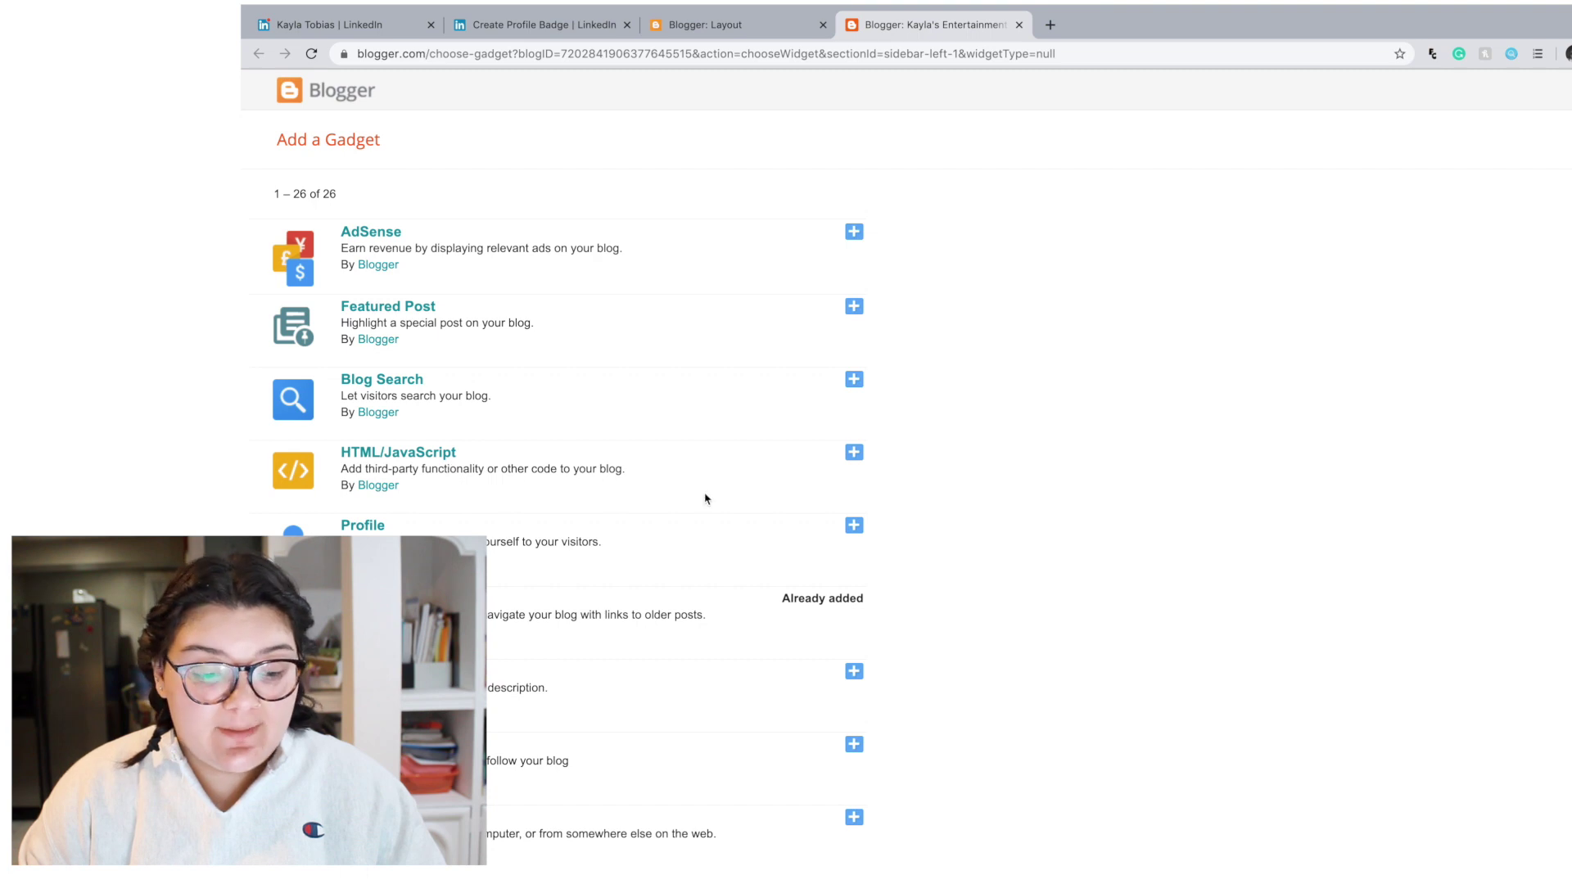
Add an HTML/JavaScript gadget titled 'My LinkedIn' containing the pasted Step 1 badge script
{"action": "left_click", "coordinate": [853, 454]}
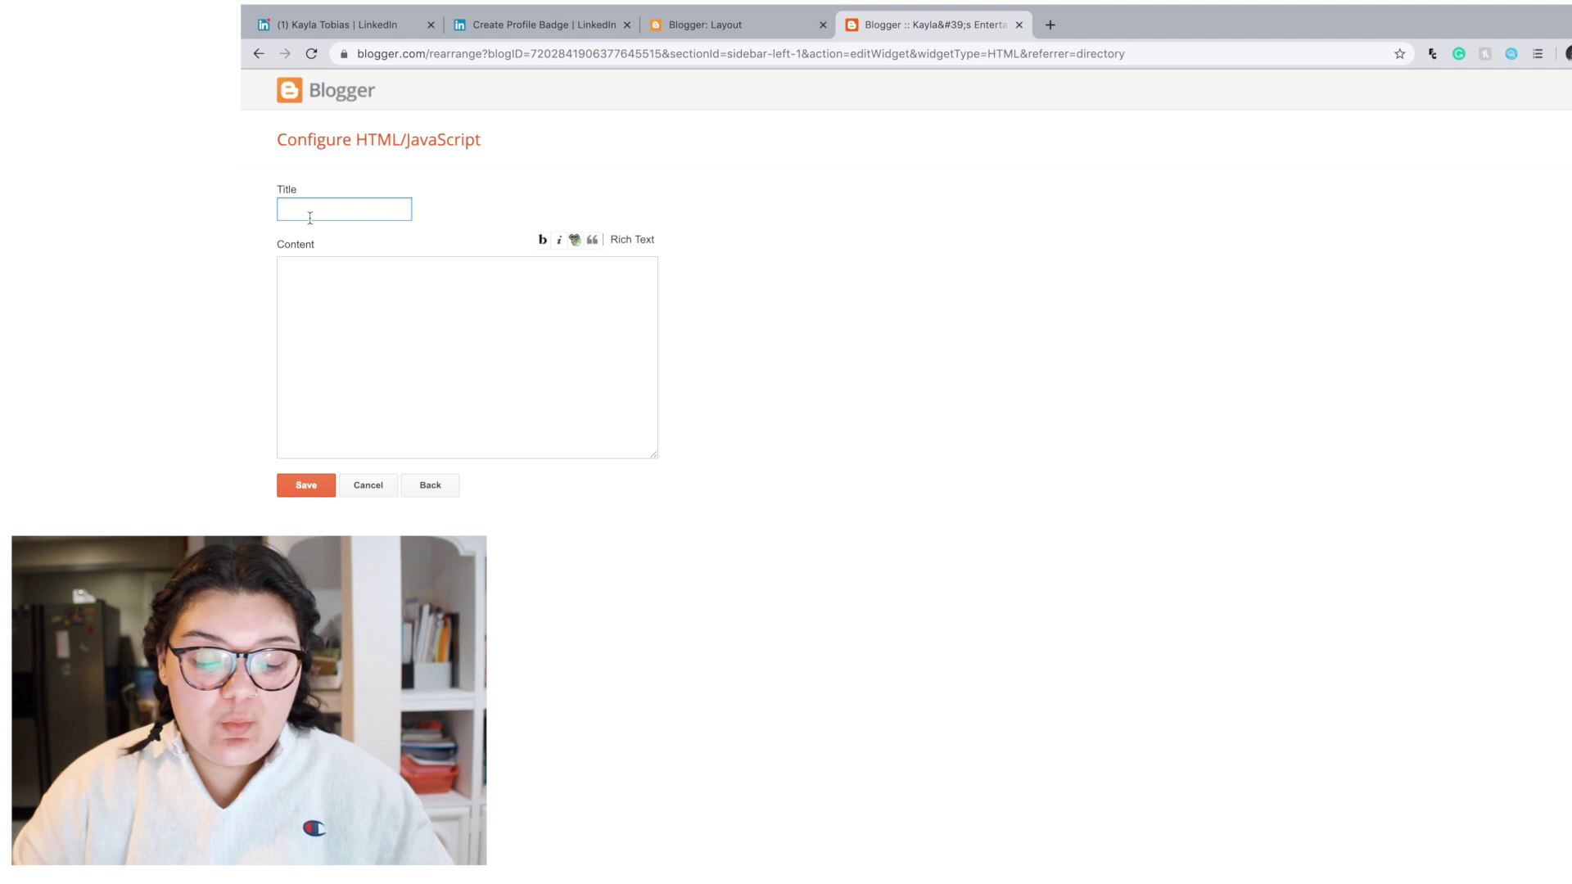
{"action": "type", "text": "My Linkedin"}
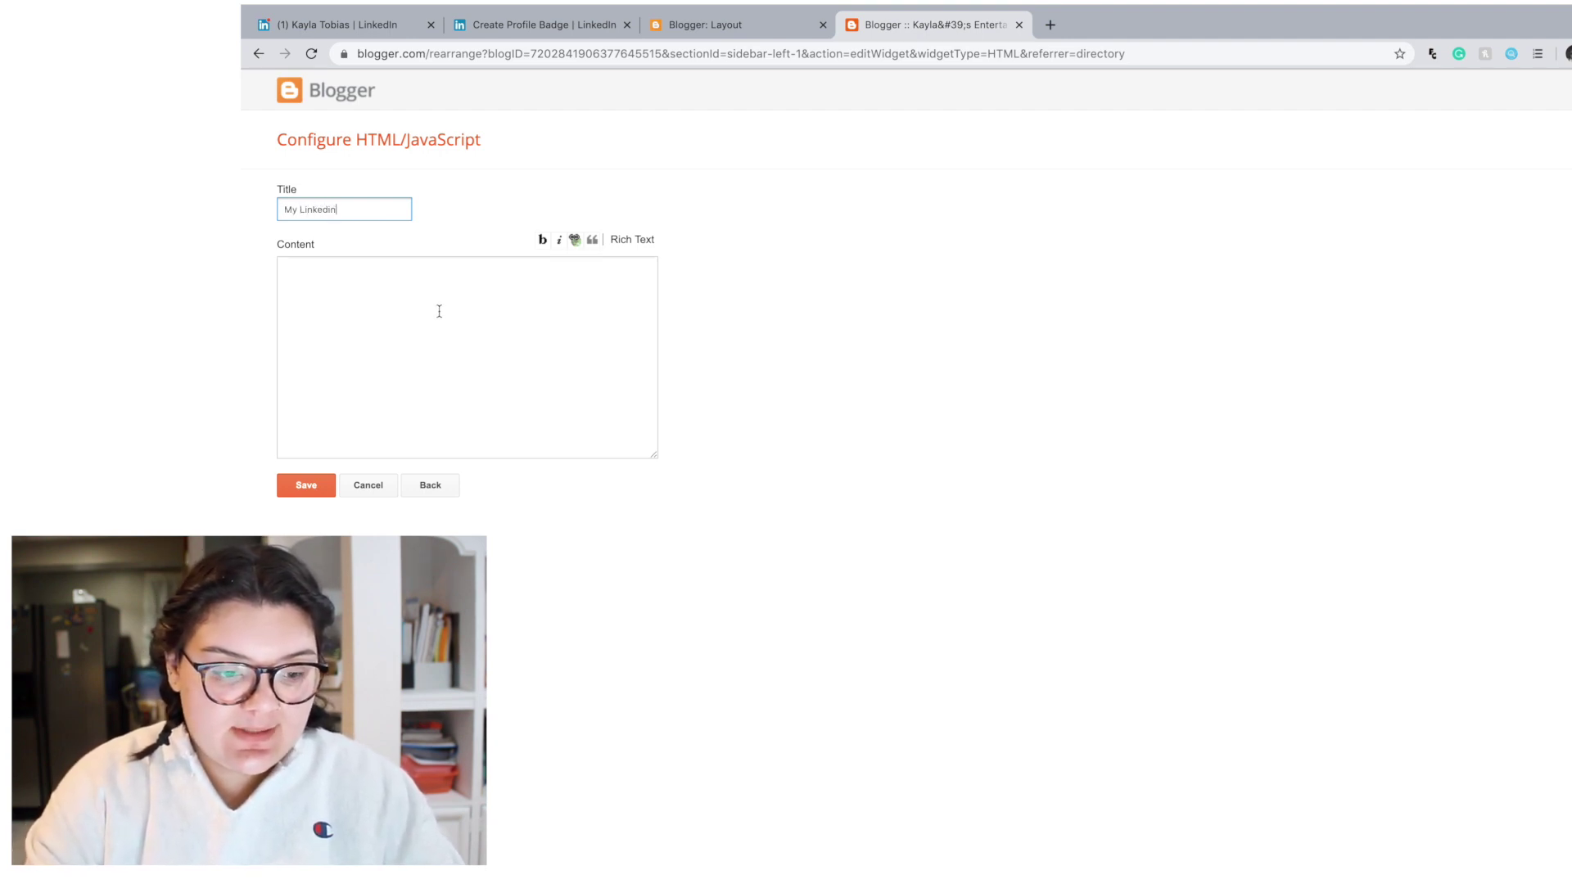
{"action": "left_click", "coordinate": [437, 313]}
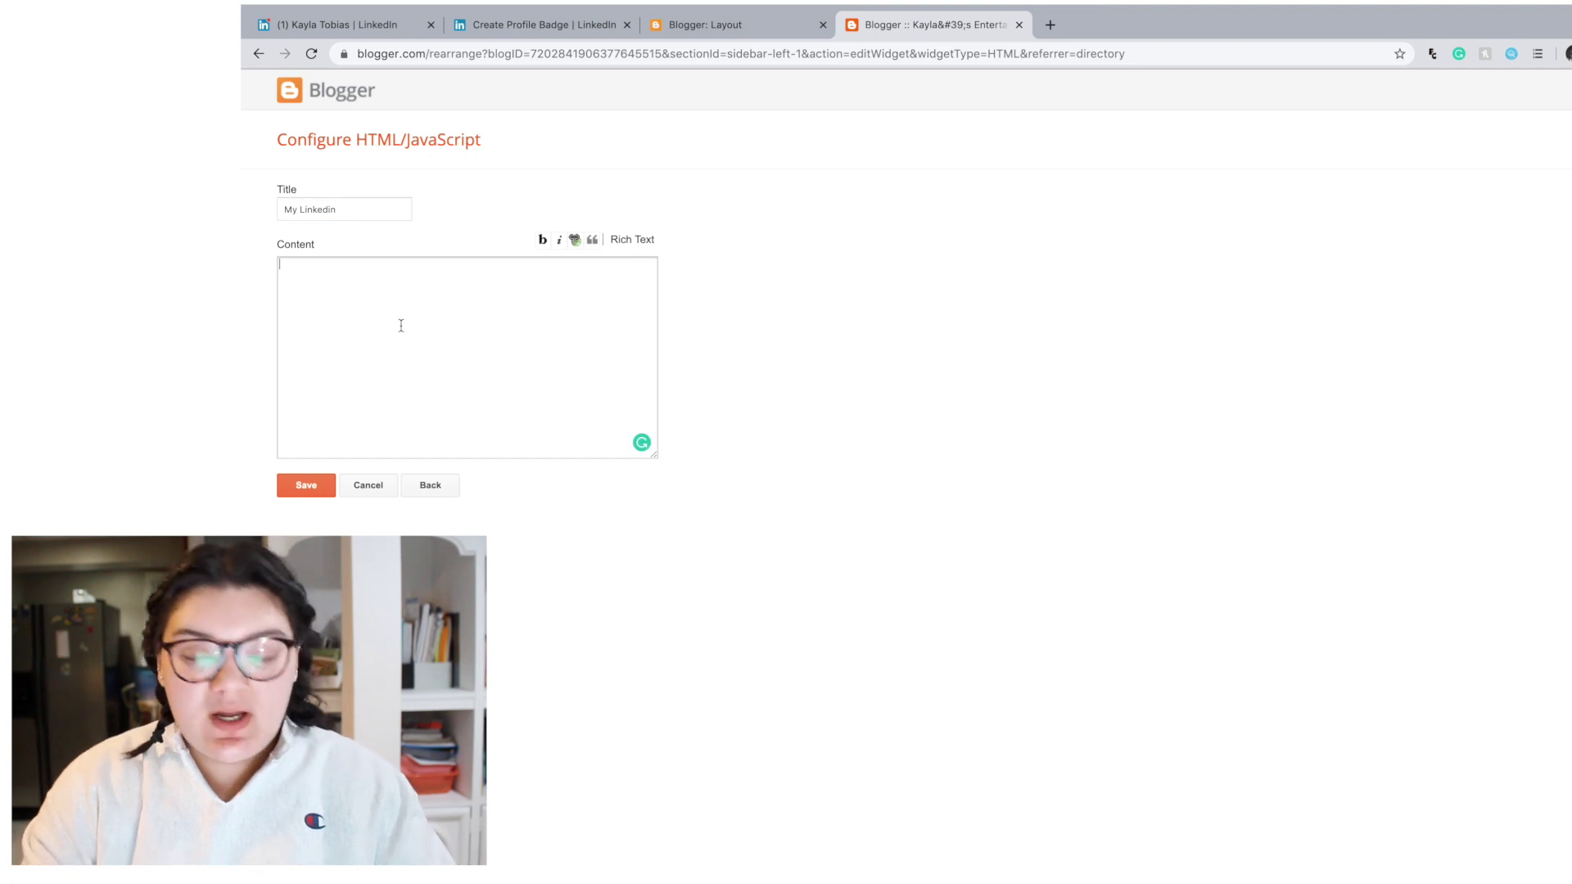
{"action": "type", "text": "<script type=\"text/javascript\" src=\"https://platform.linkedin.com/badges/js/profile.js\" async defer></script>"}
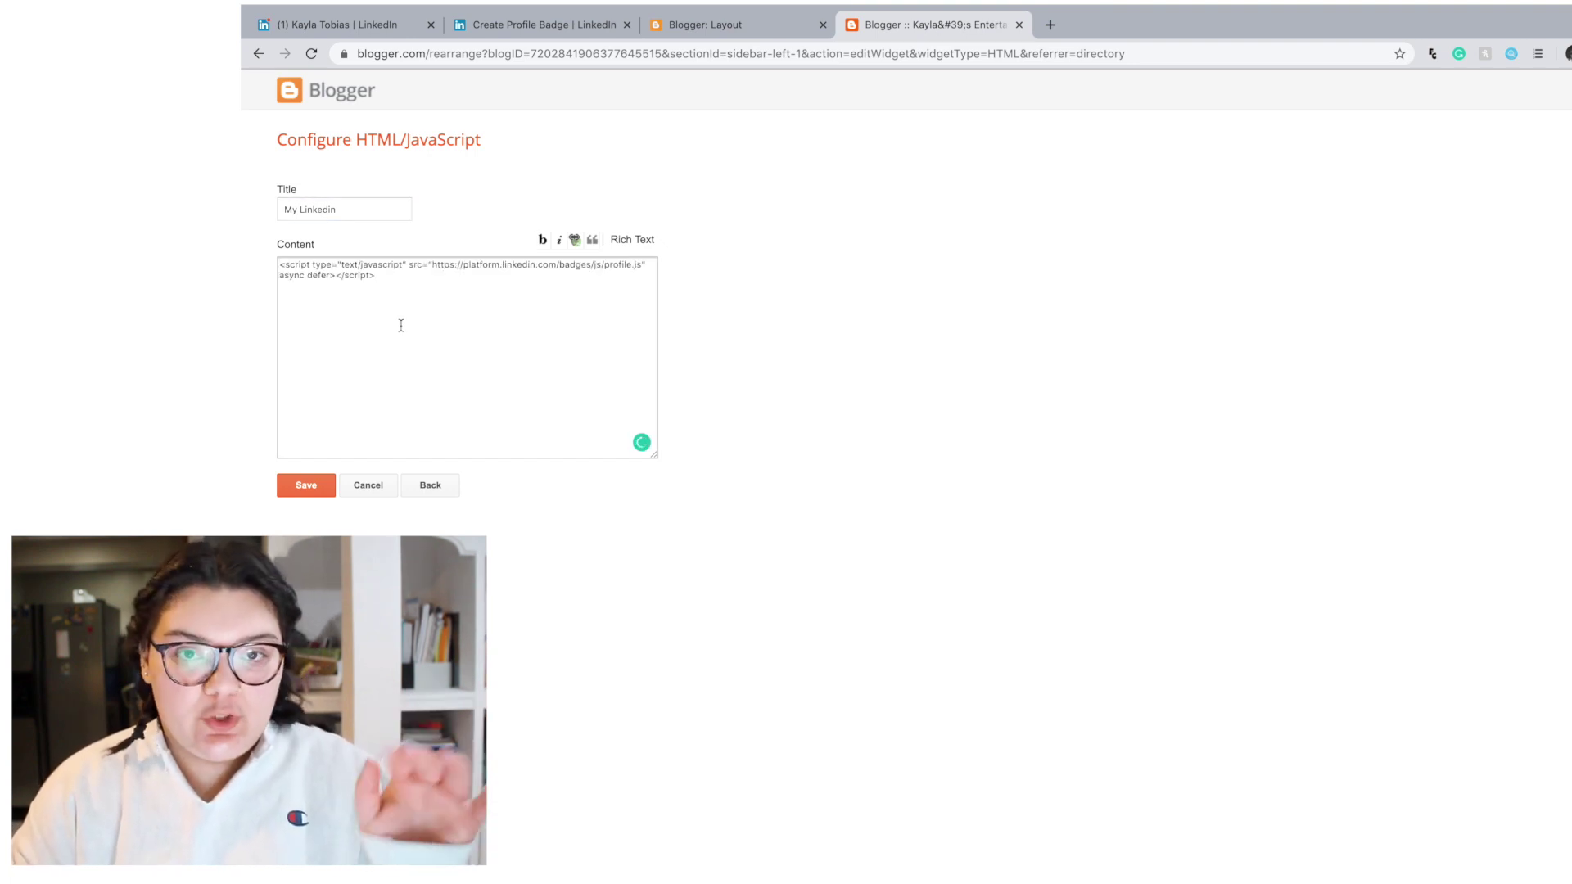
{"action": "left_click", "coordinate": [400, 325]}
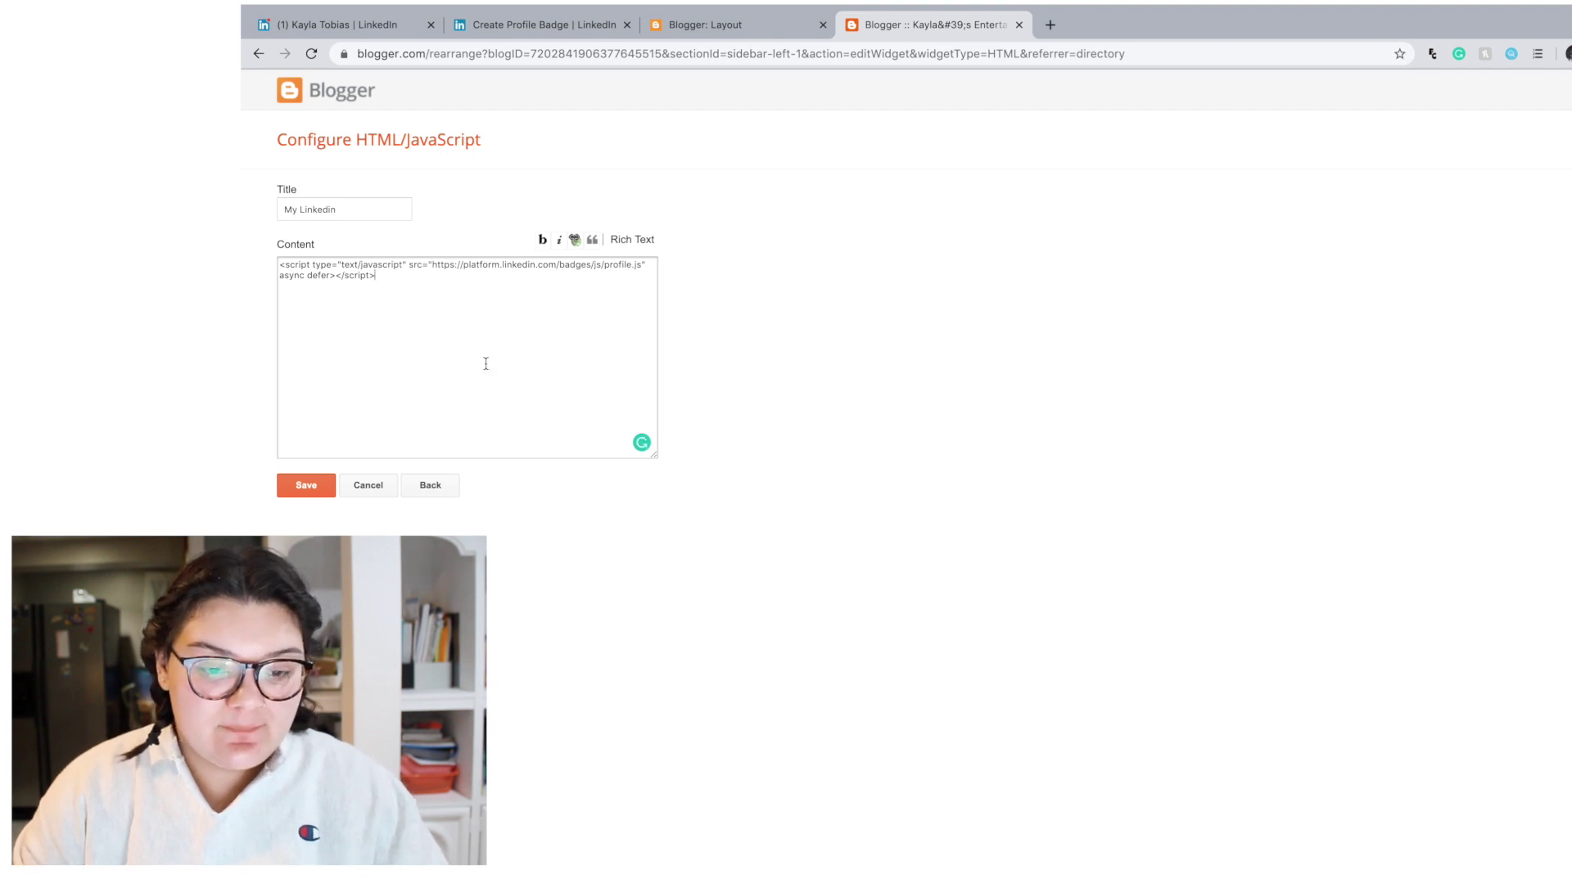
{"action": "left_click", "coordinate": [493, 32]}
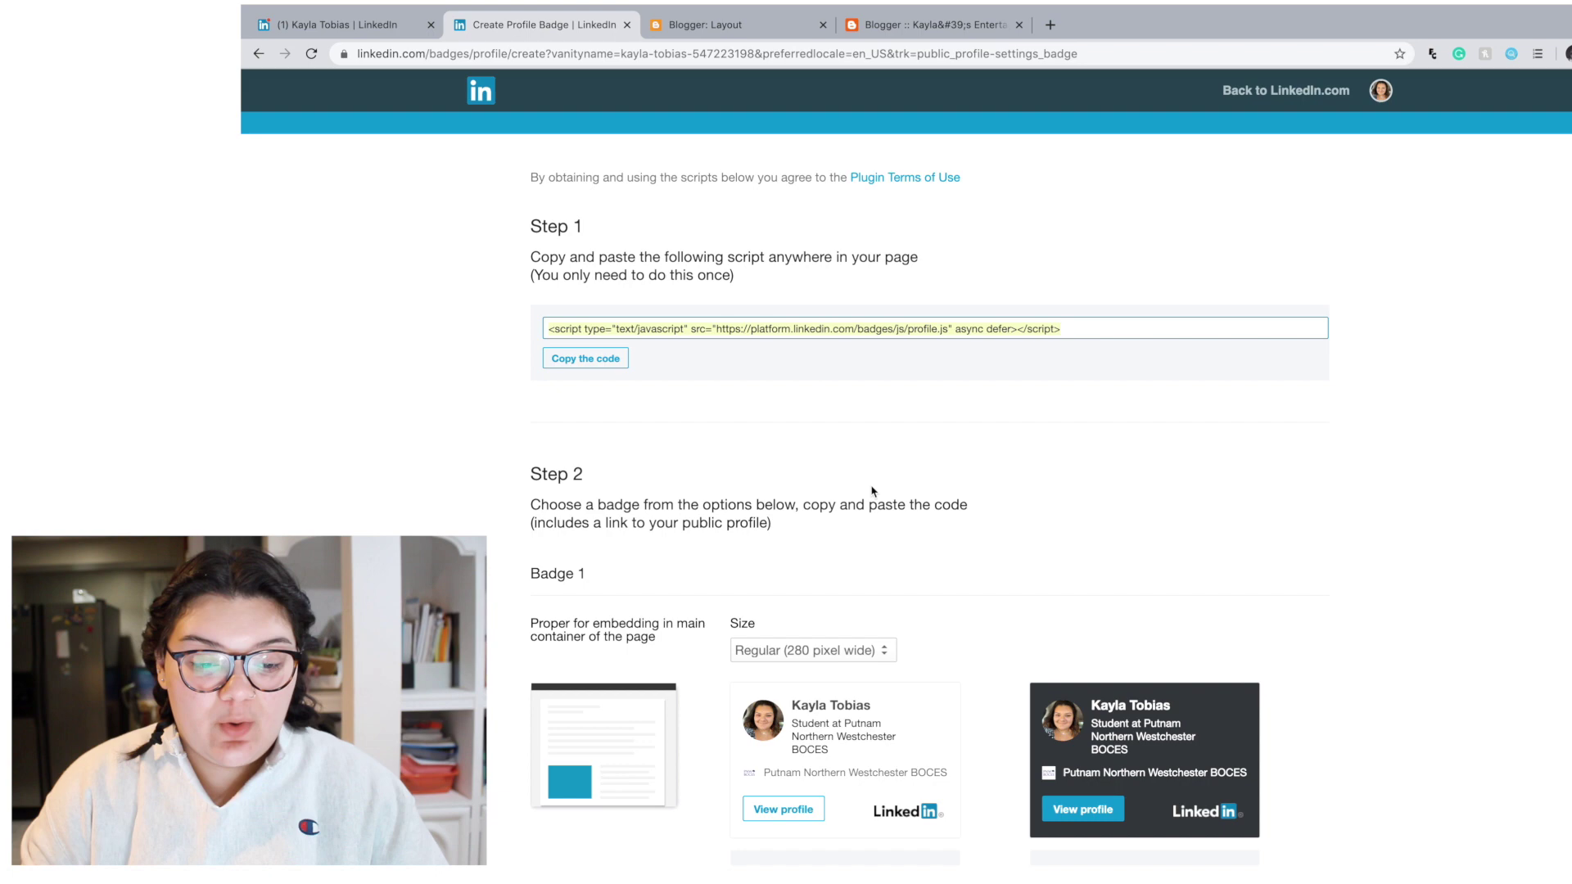
{"action": "scroll", "coordinate": [872, 491], "scroll_direction": "down", "scroll_amount": 2}
{"action": "scroll", "coordinate": [869, 552], "scroll_direction": "down", "scroll_amount": 2}
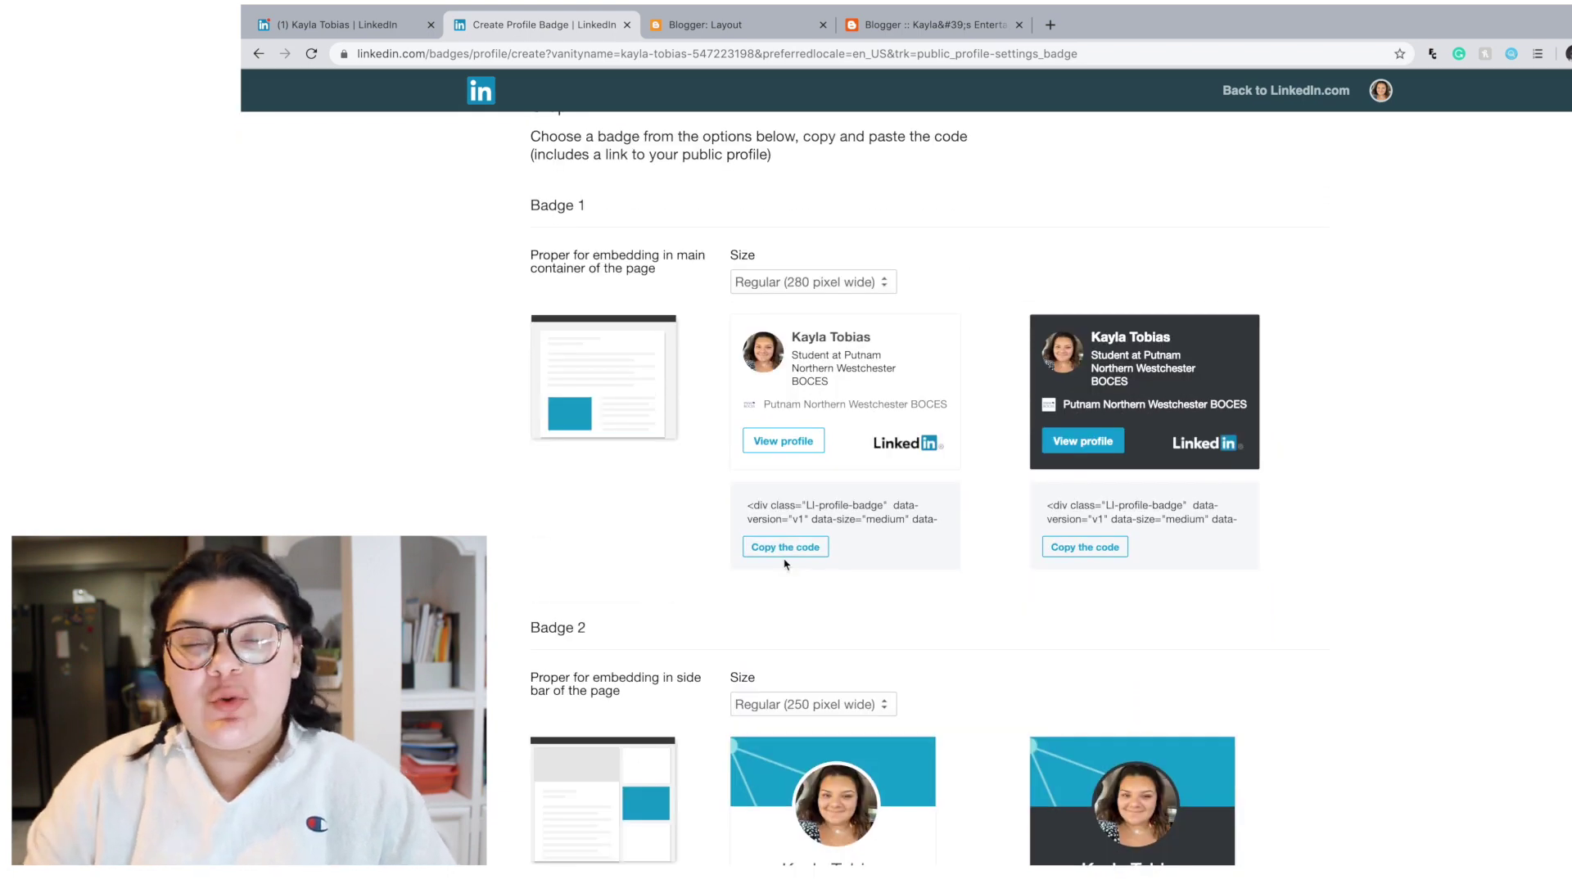
{"action": "scroll", "coordinate": [785, 564], "scroll_direction": "down", "scroll_amount": 1}
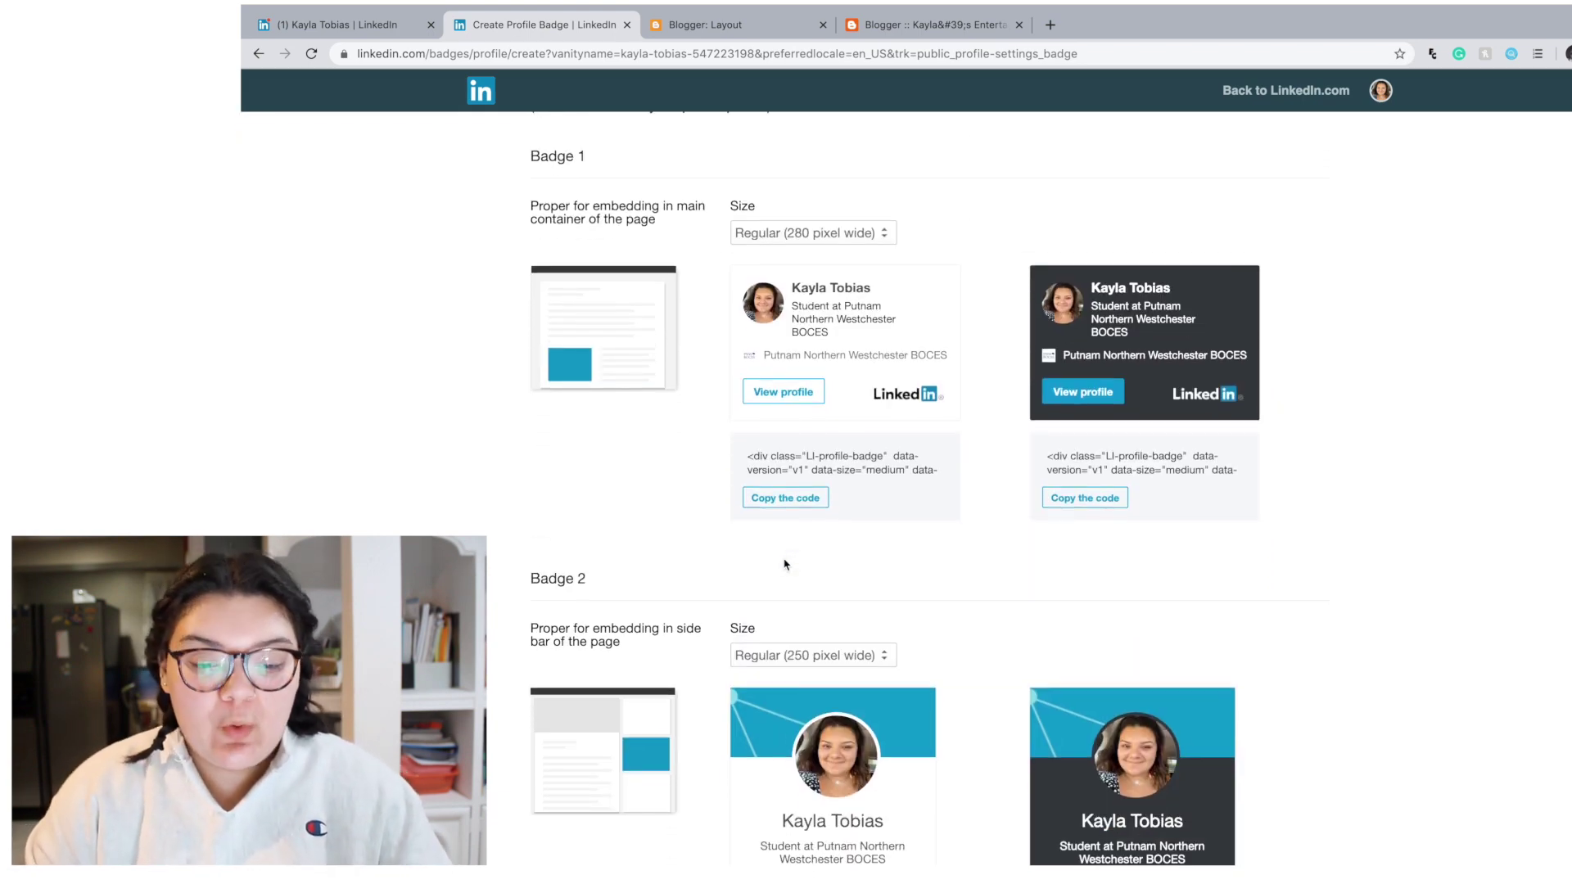
{"action": "scroll", "coordinate": [784, 563], "scroll_direction": "down", "scroll_amount": 1}
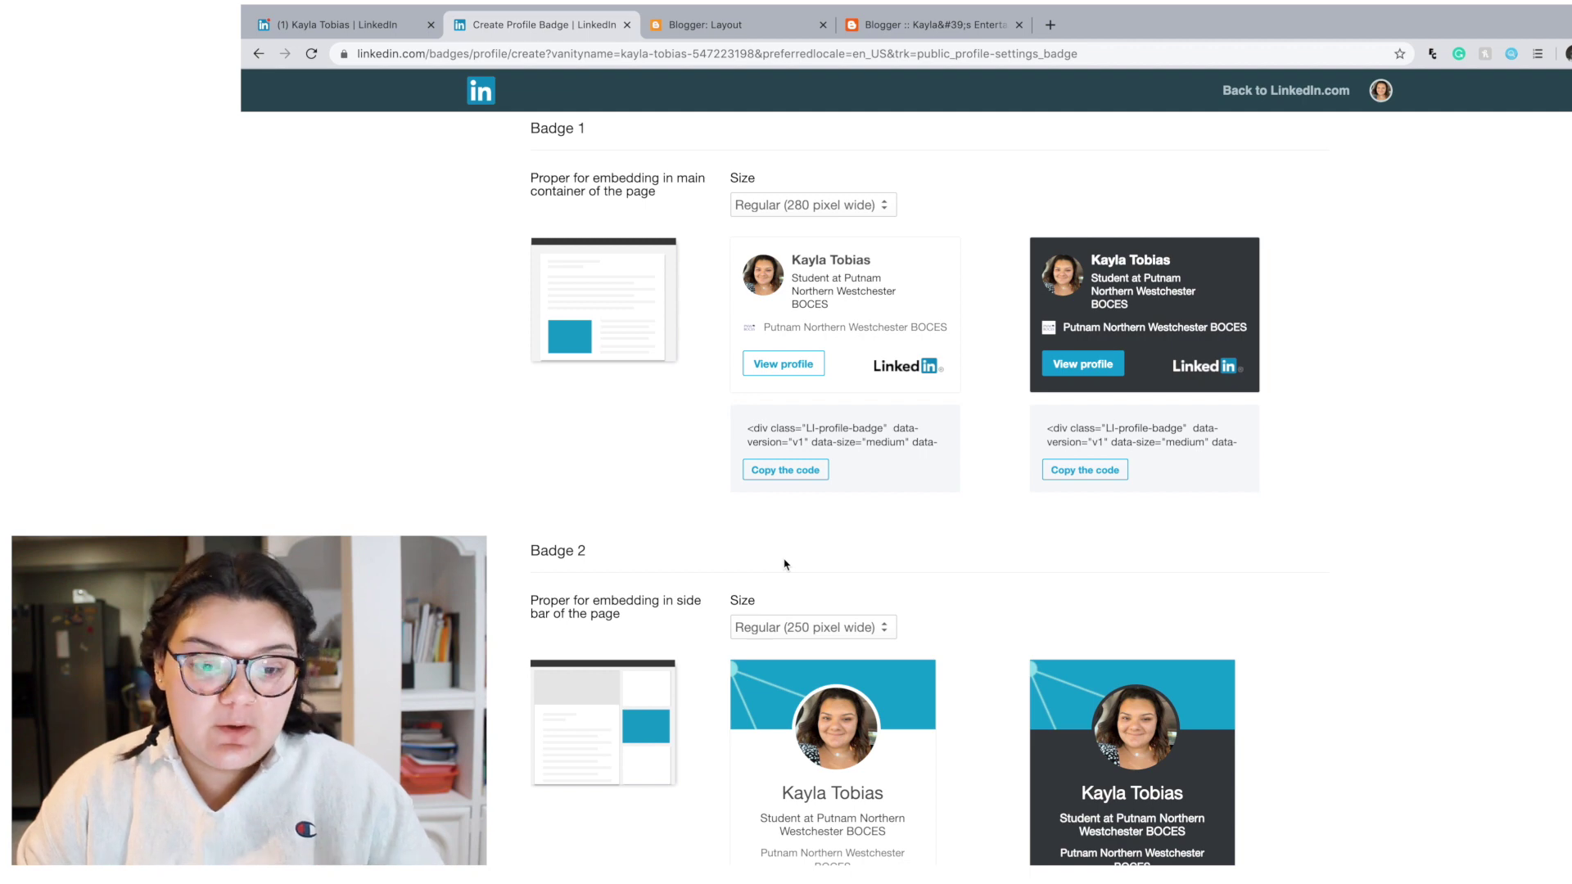
{"action": "scroll", "coordinate": [784, 564], "scroll_direction": "up", "scroll_amount": 1}
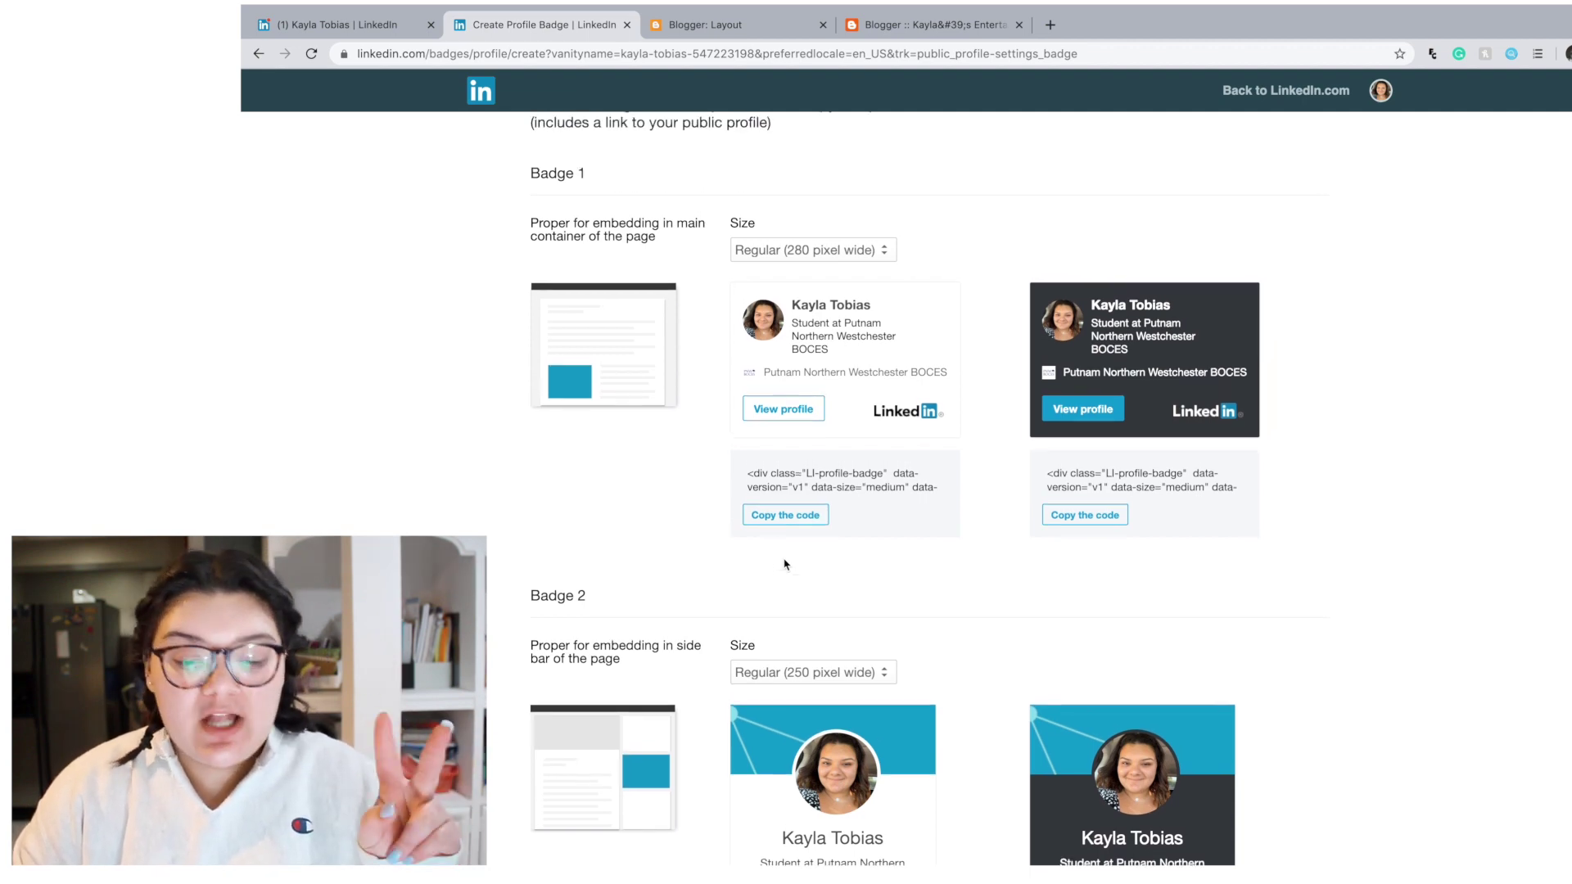
{"action": "scroll", "coordinate": [788, 375], "scroll_direction": "up", "scroll_amount": 1}
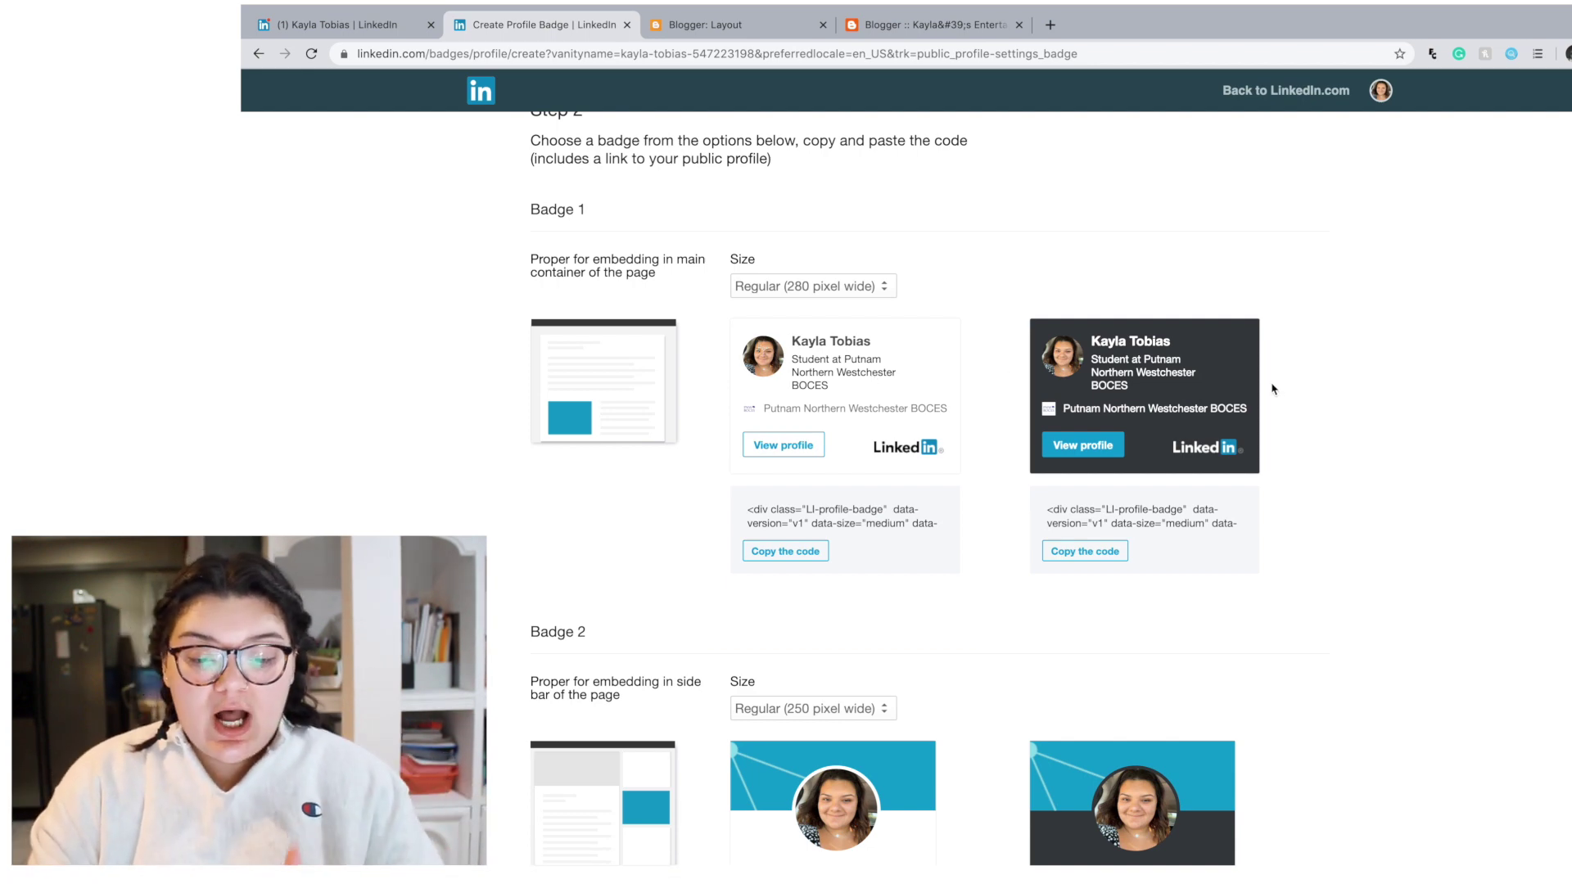
{"action": "scroll", "coordinate": [1025, 487], "scroll_direction": "down", "scroll_amount": 3}
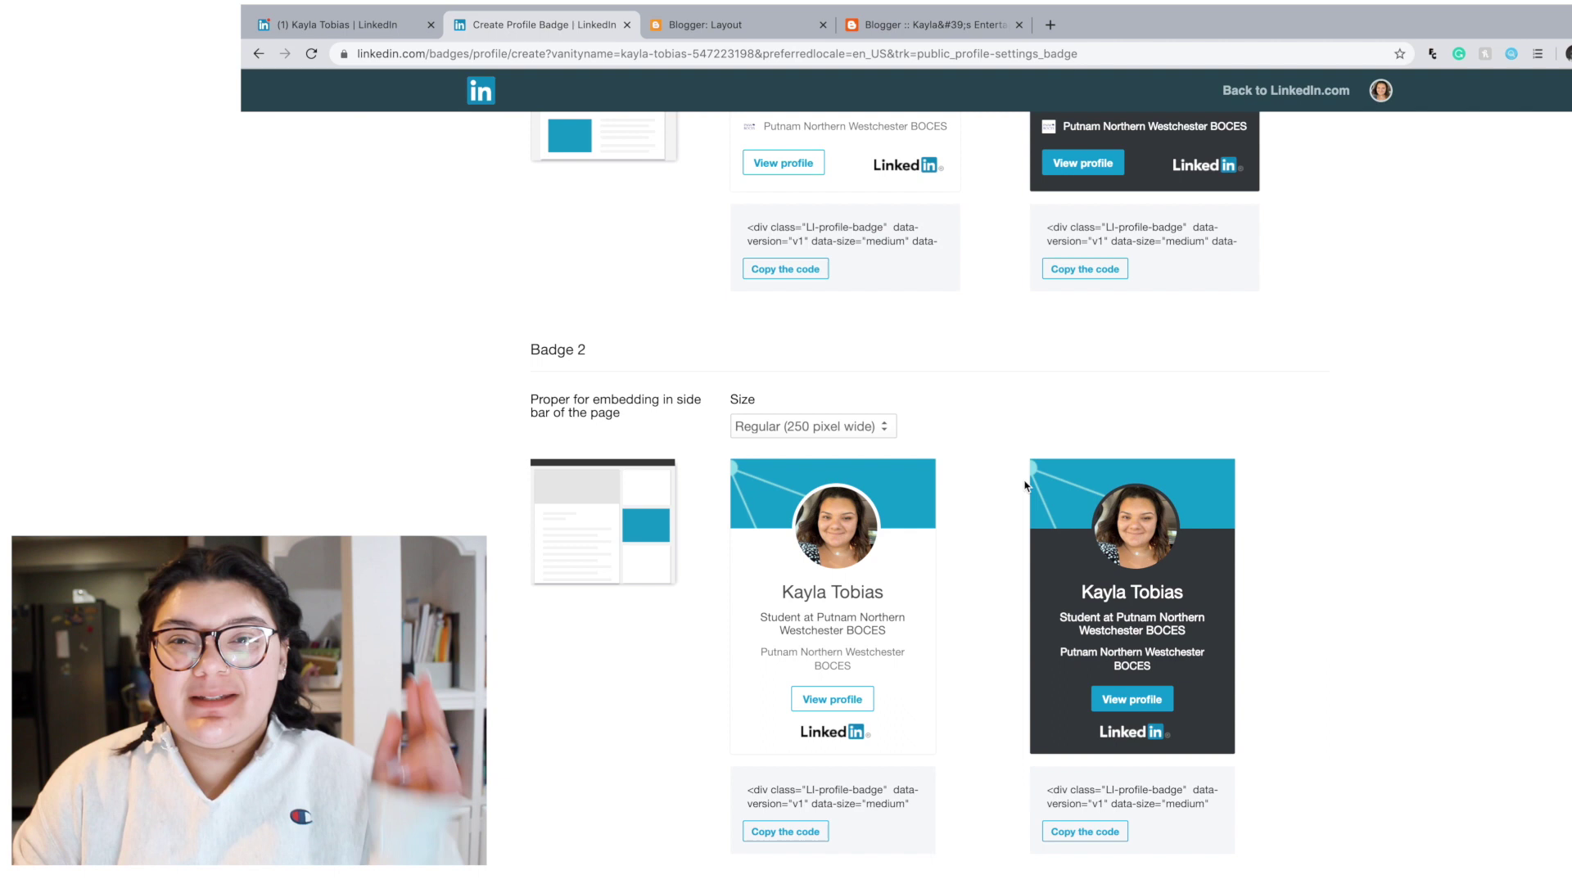
{"action": "scroll", "coordinate": [1025, 486], "scroll_direction": "down", "scroll_amount": 1}
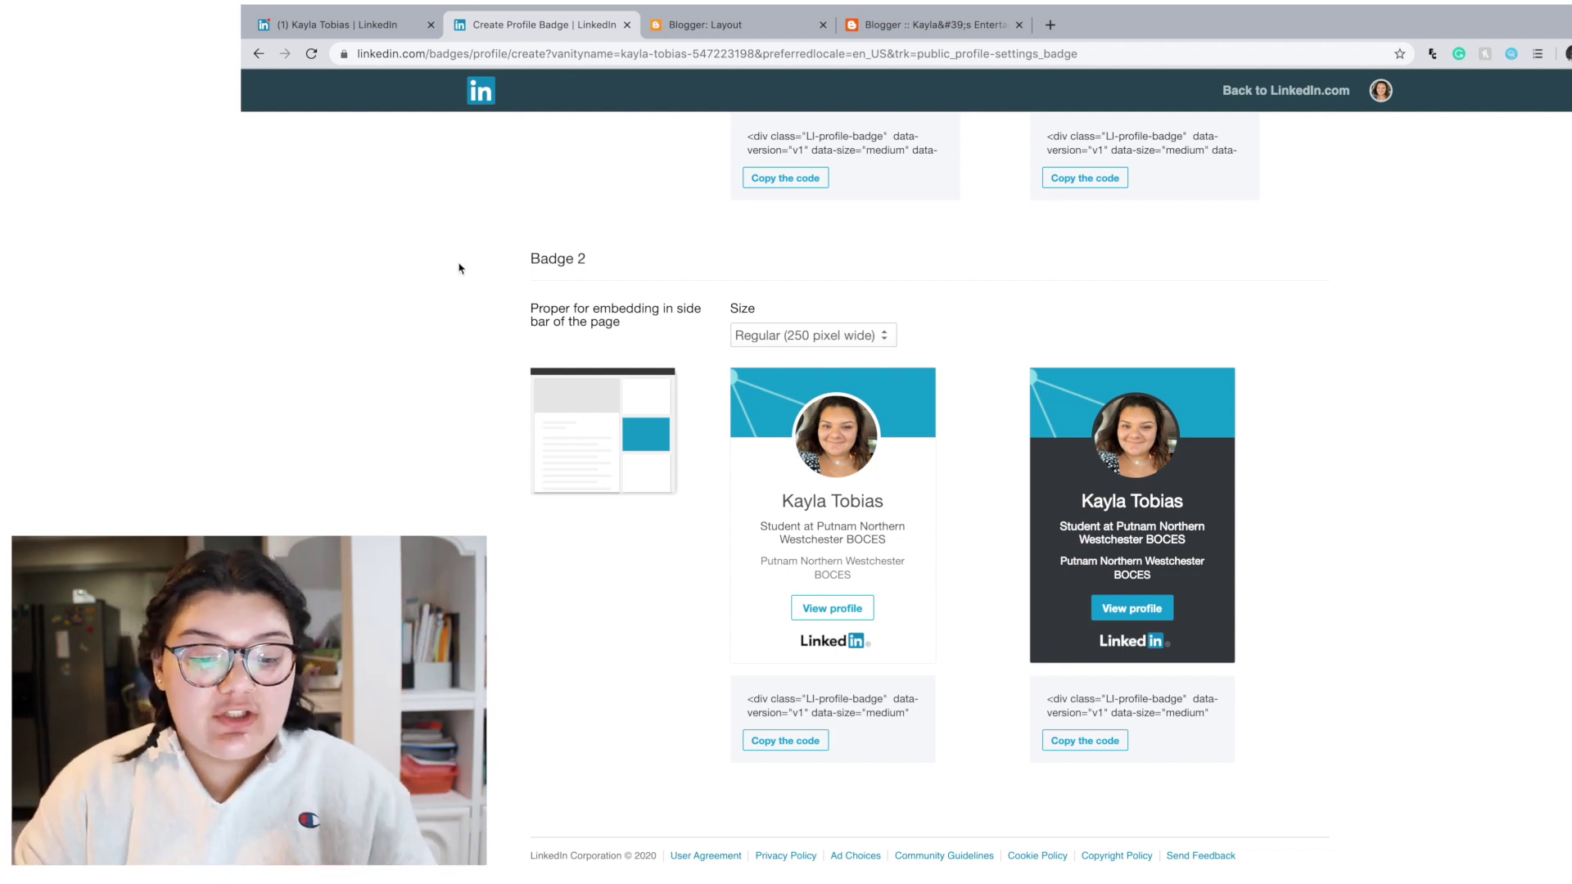
Keep the light sidebar badge at Regular (250 pixel) size and copy its embed code
{"action": "left_click", "coordinate": [810, 335]}
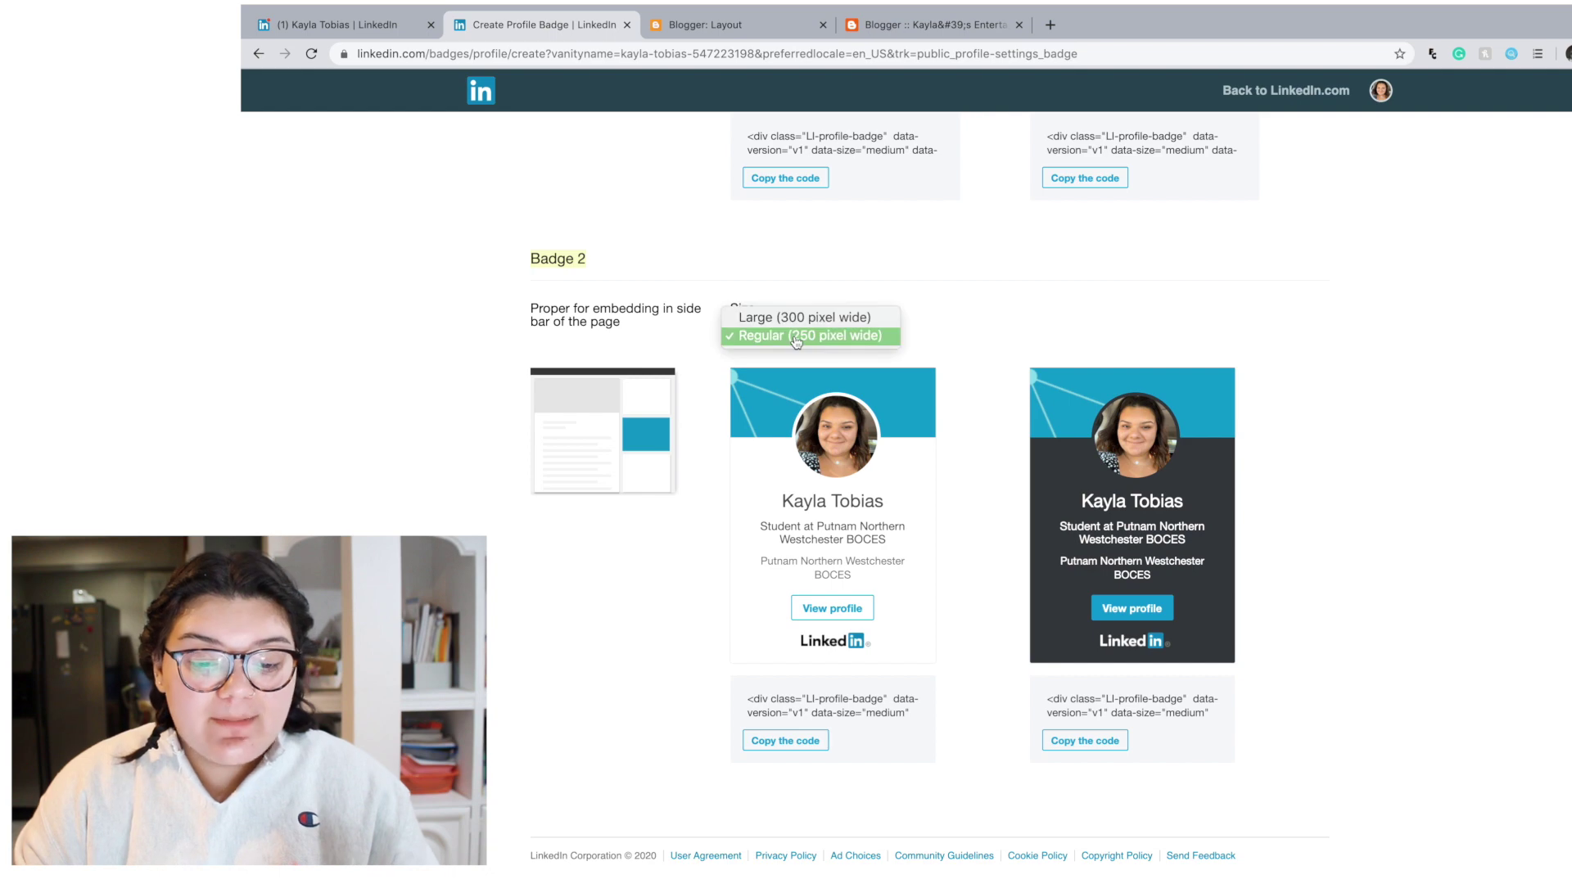
{"action": "left_click", "coordinate": [796, 337]}
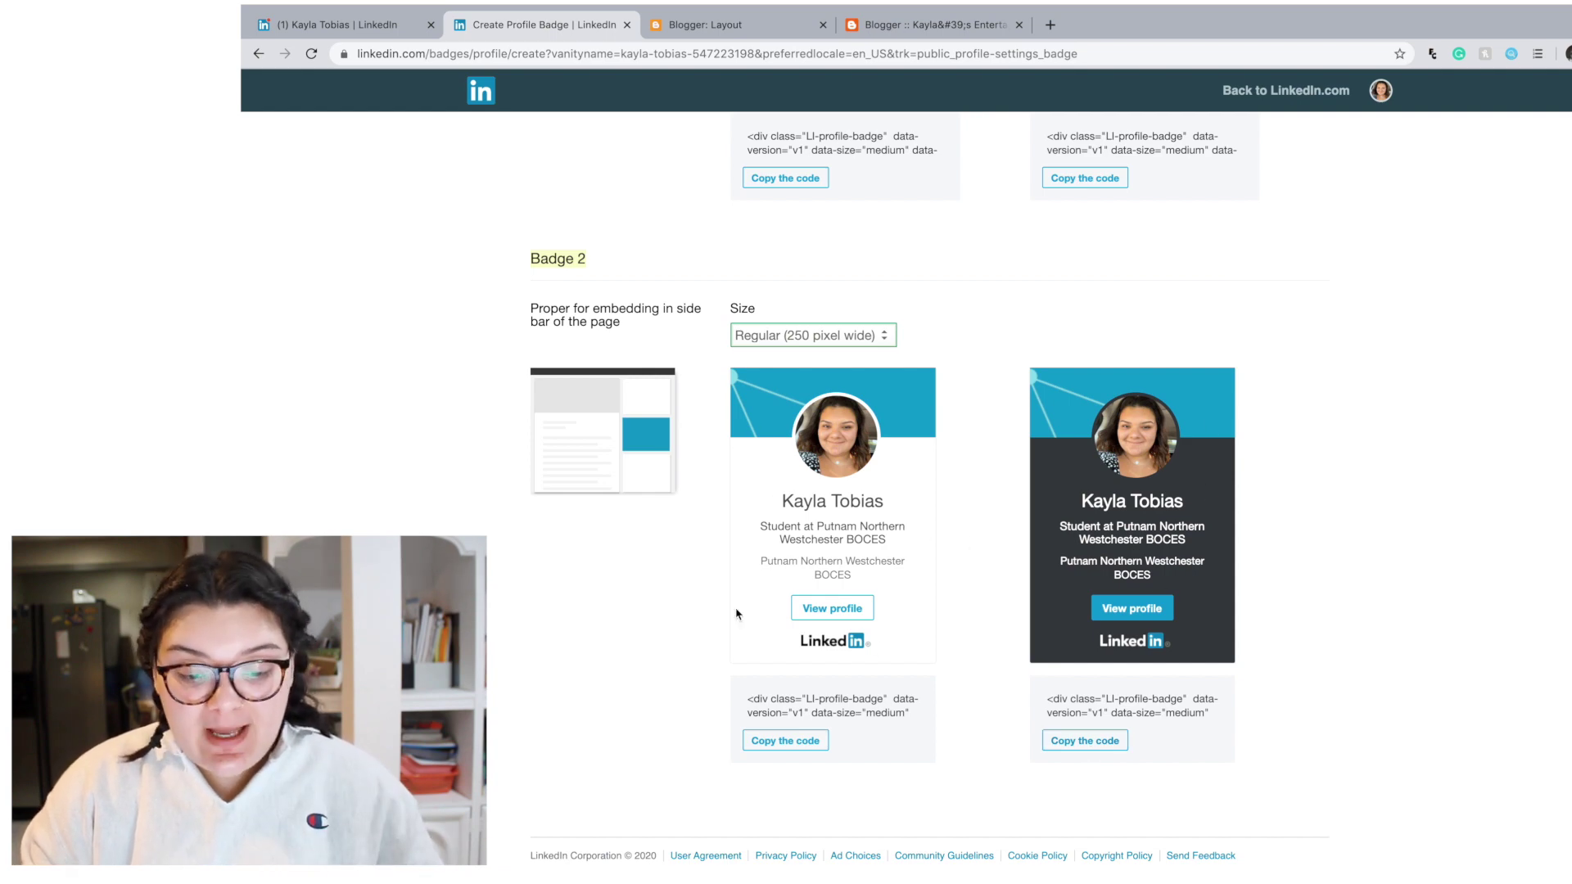
{"action": "left_click", "coordinate": [795, 742]}
Paste the badge code after the script in the gadget content and save the gadget
{"action": "left_click", "coordinate": [894, 34]}
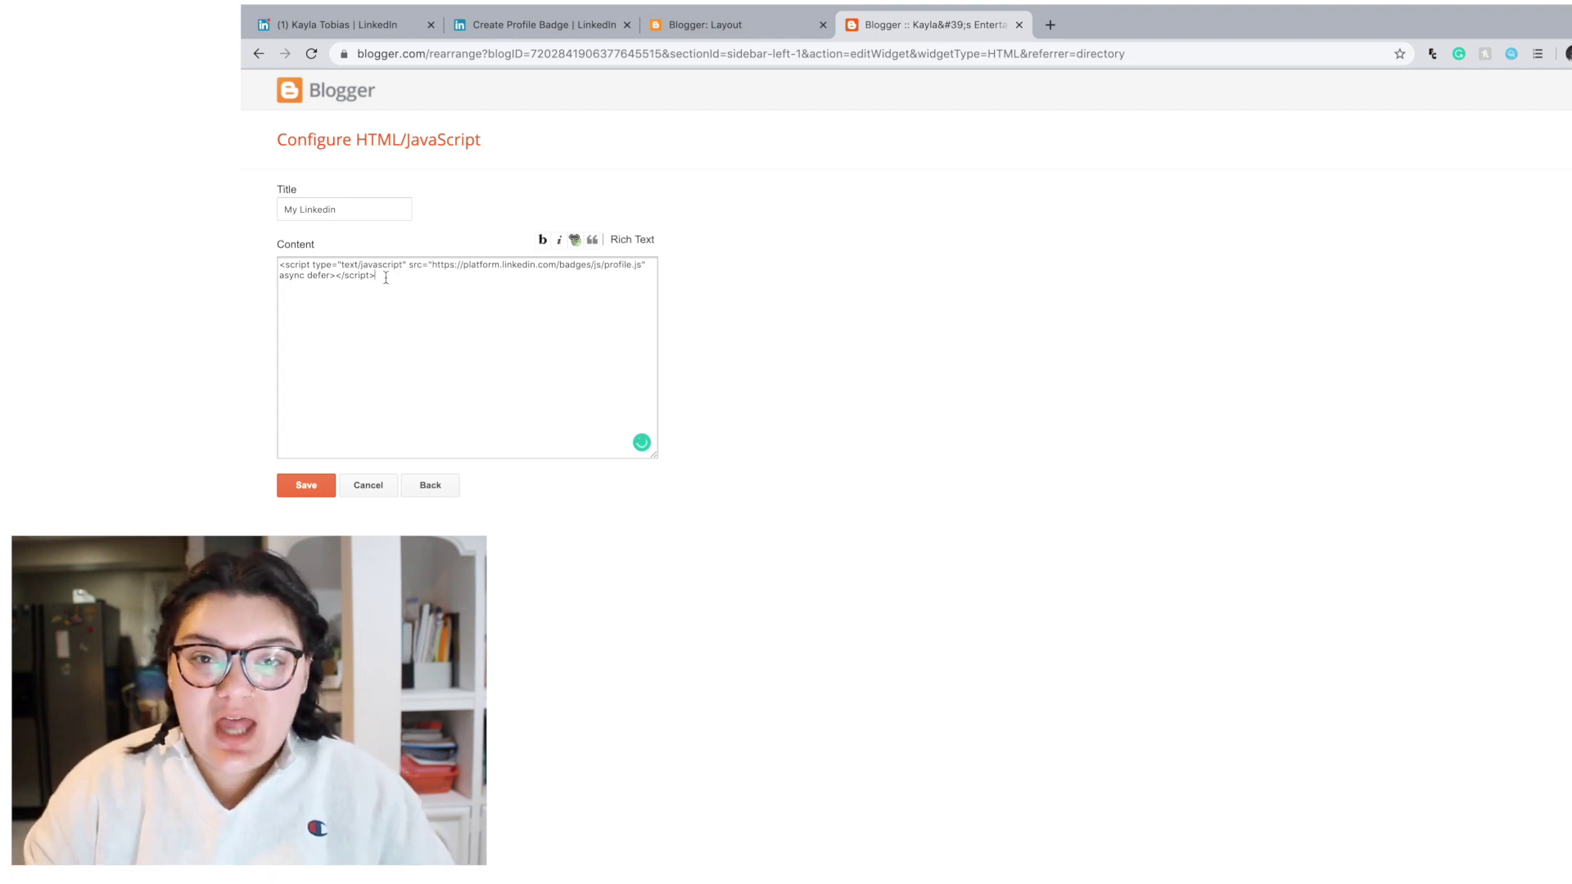
{"action": "key", "text": "ctrl+v"}
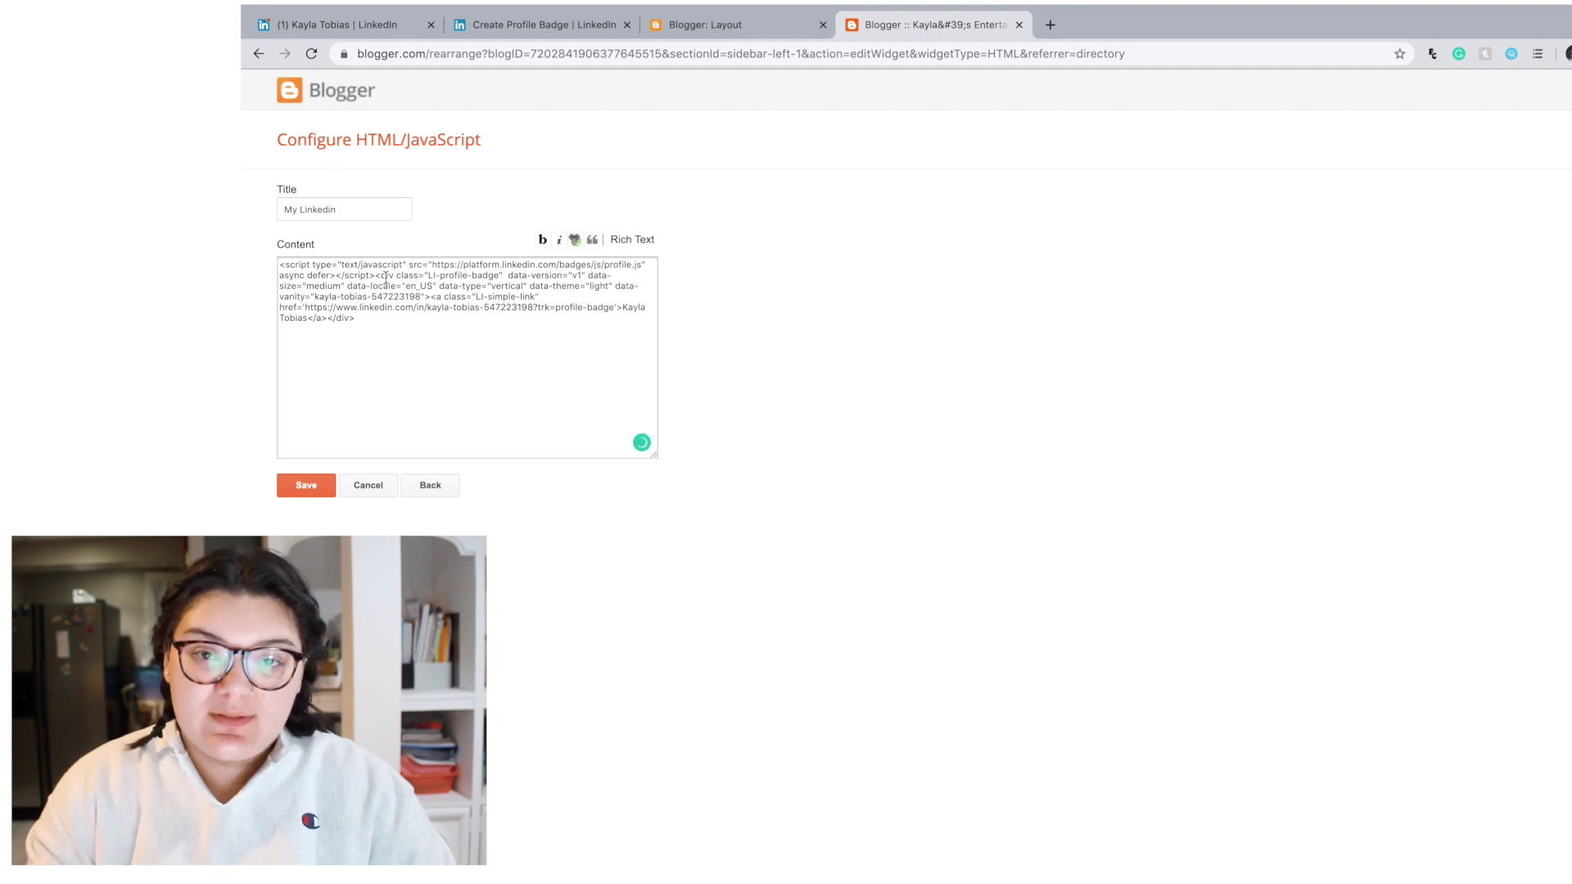
{"action": "left_click", "coordinate": [319, 487]}
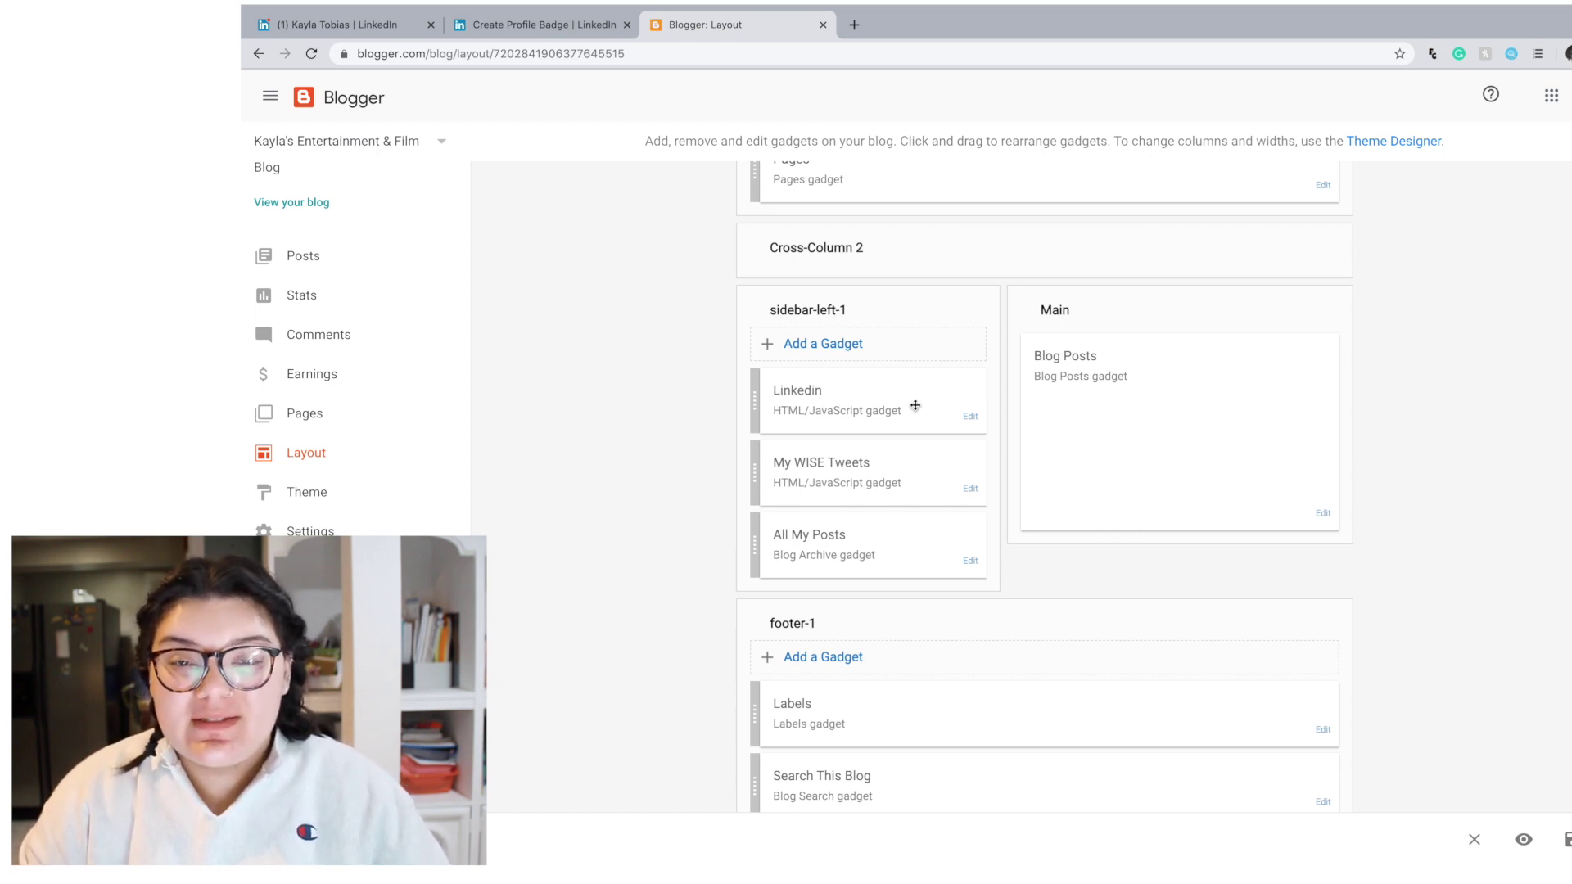
{"action": "scroll", "coordinate": [993, 396], "scroll_direction": "up", "scroll_amount": 2}
{"action": "scroll", "coordinate": [993, 393], "scroll_direction": "down", "scroll_amount": 1}
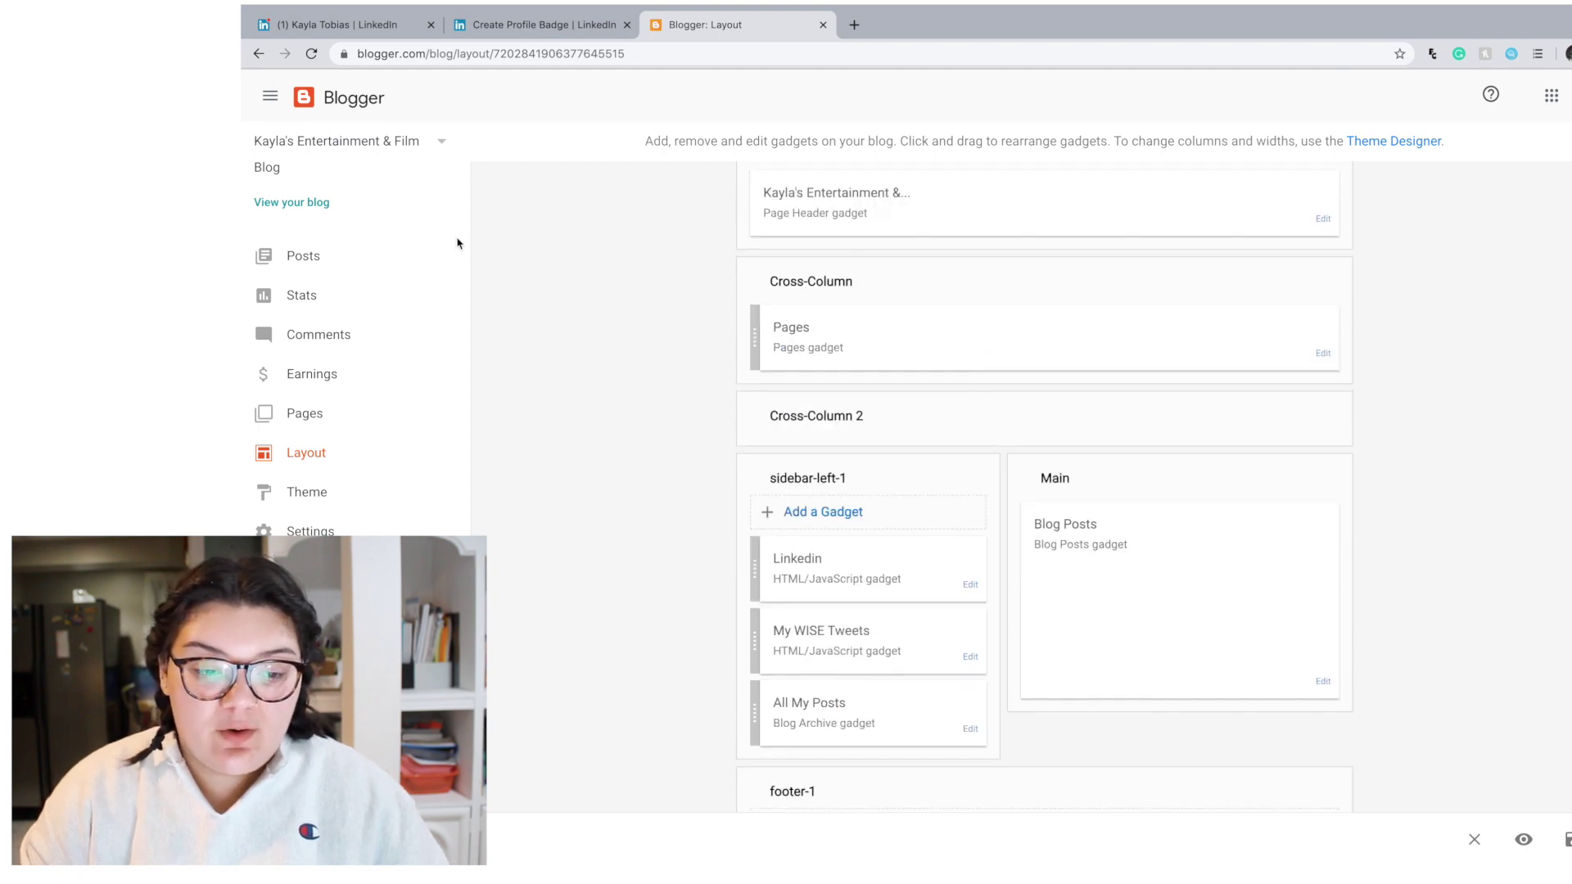
View the live blog, follow the sidebar badge's View profile link, and return to the blog
{"action": "left_click", "coordinate": [256, 205]}
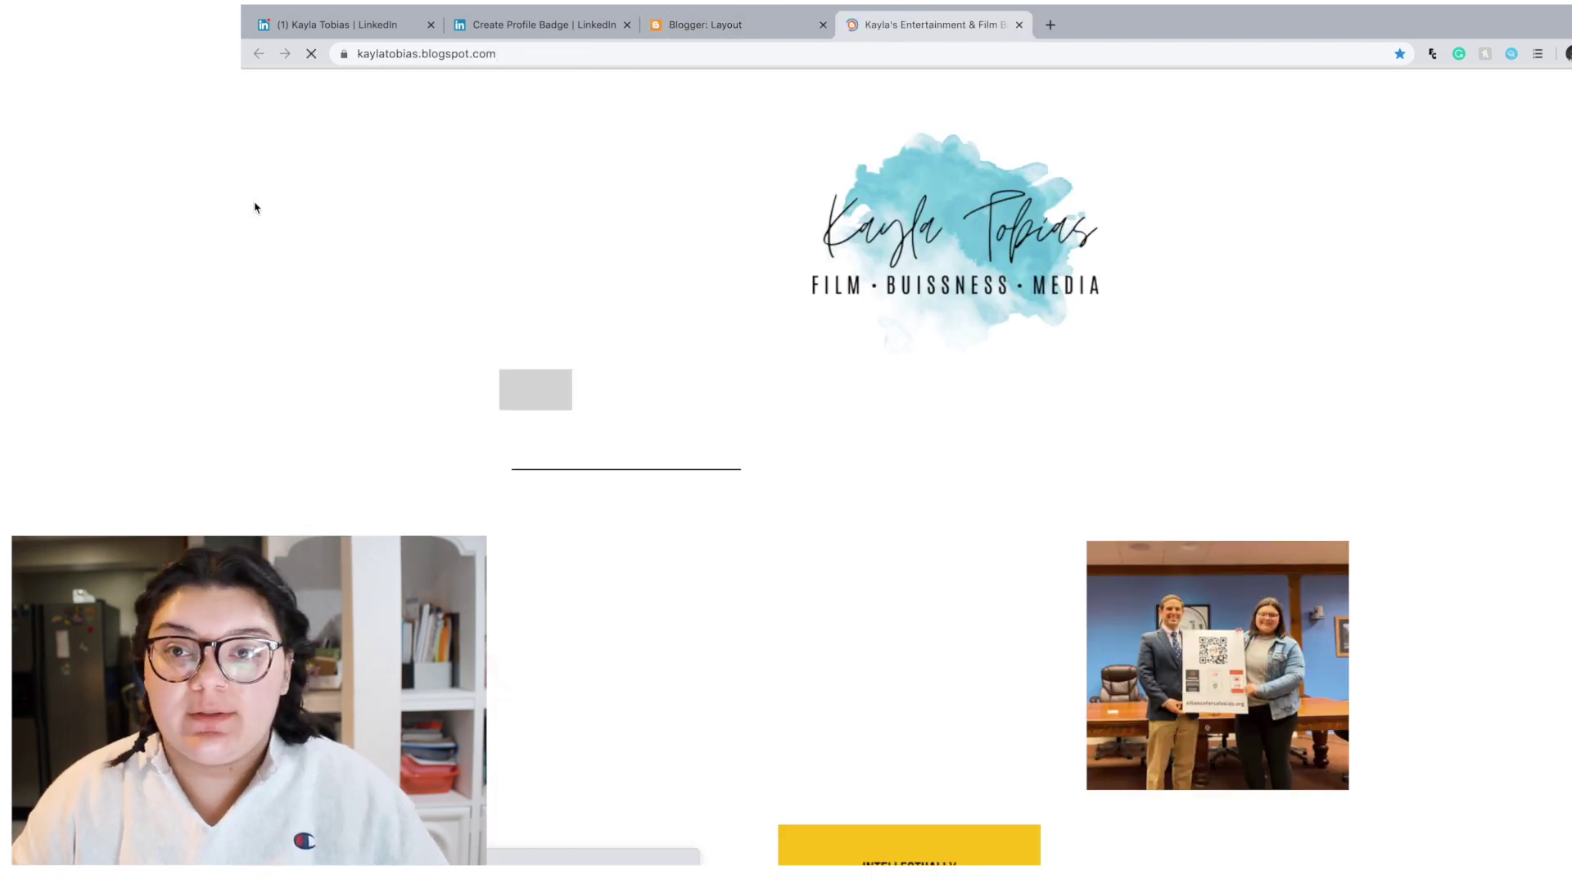
{"action": "scroll", "coordinate": [1277, 352], "scroll_direction": "down", "scroll_amount": 2}
{"action": "scroll", "coordinate": [1277, 351], "scroll_direction": "down", "scroll_amount": 1}
{"action": "scroll", "coordinate": [745, 370], "scroll_direction": "down", "scroll_amount": 1}
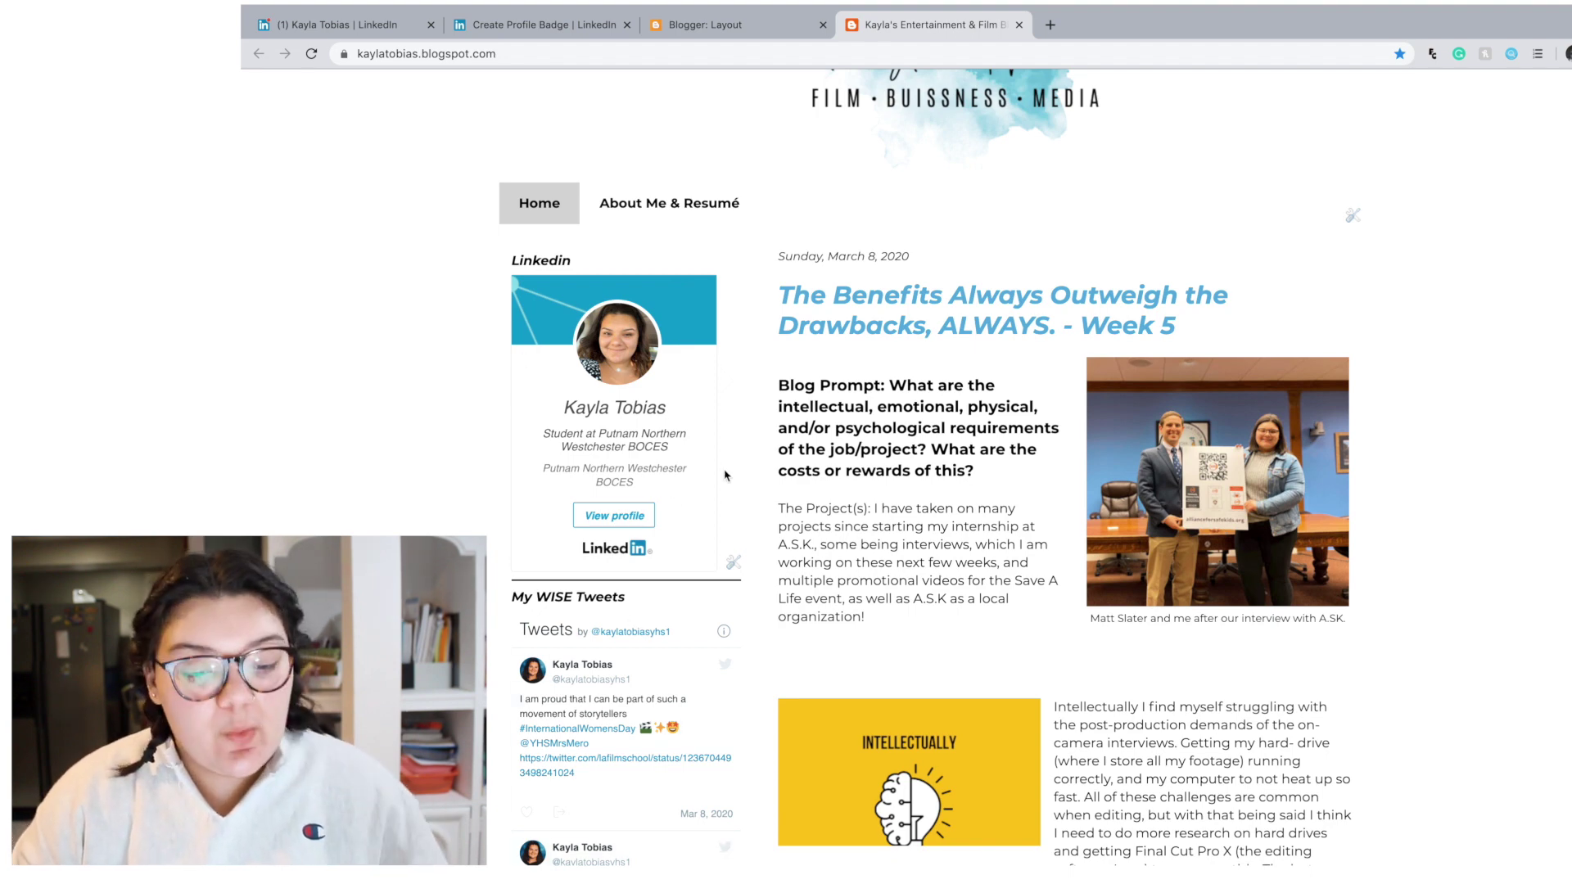
{"action": "left_click", "coordinate": [626, 517]}
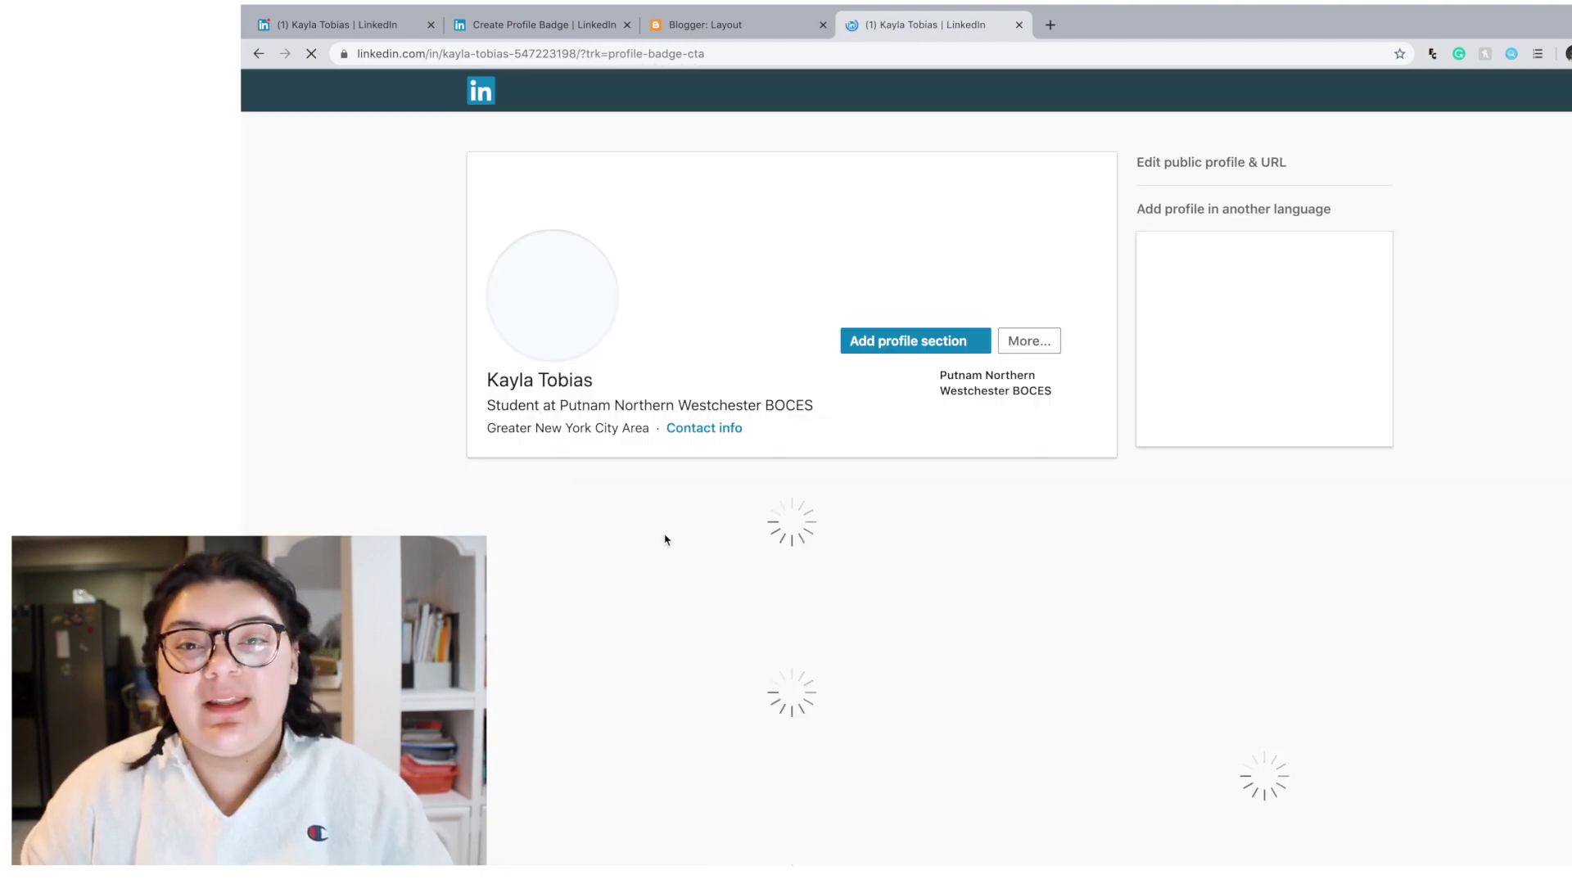
{"action": "scroll", "coordinate": [752, 586], "scroll_direction": "down", "scroll_amount": 3}
{"action": "key", "text": "alt+Left"}
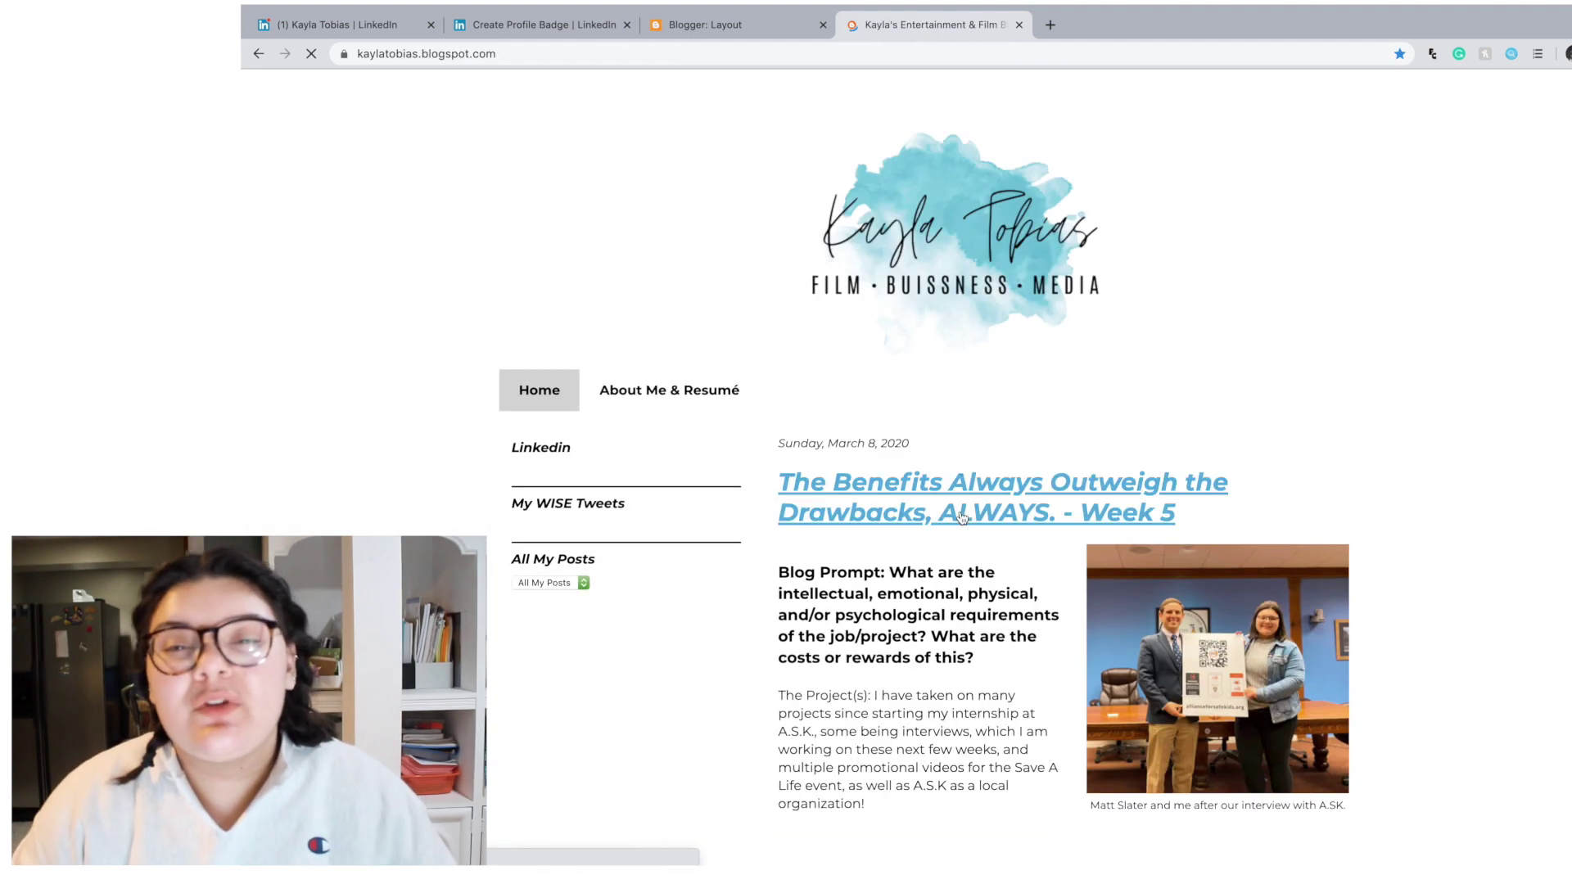
{"action": "scroll", "coordinate": [940, 538], "scroll_direction": "down", "scroll_amount": 4}
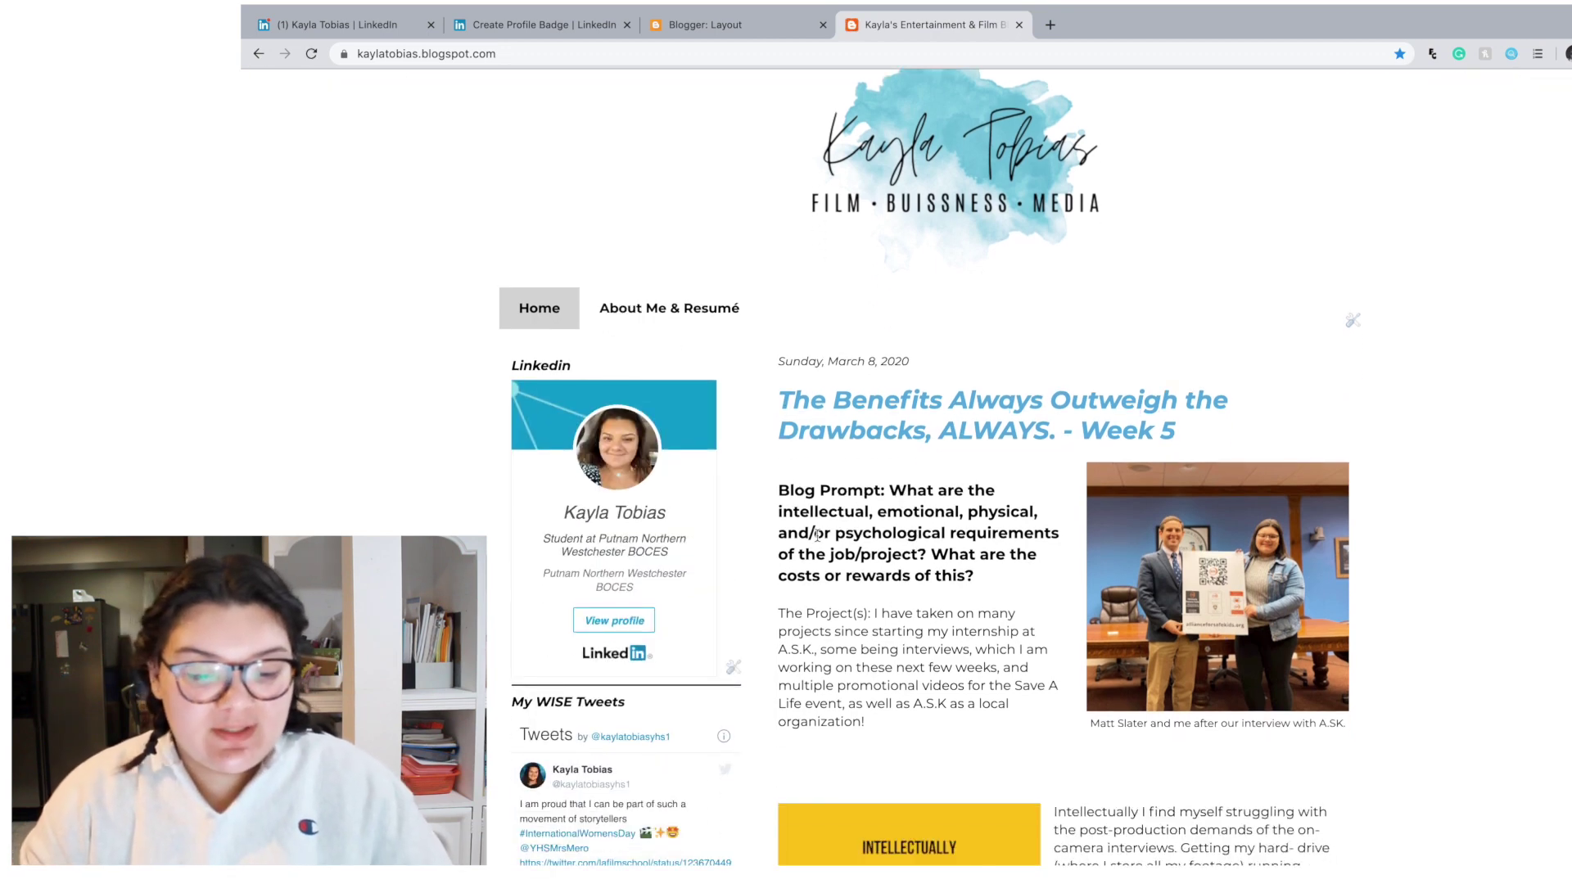
{"action": "scroll", "coordinate": [725, 691], "scroll_direction": "down", "scroll_amount": 2}
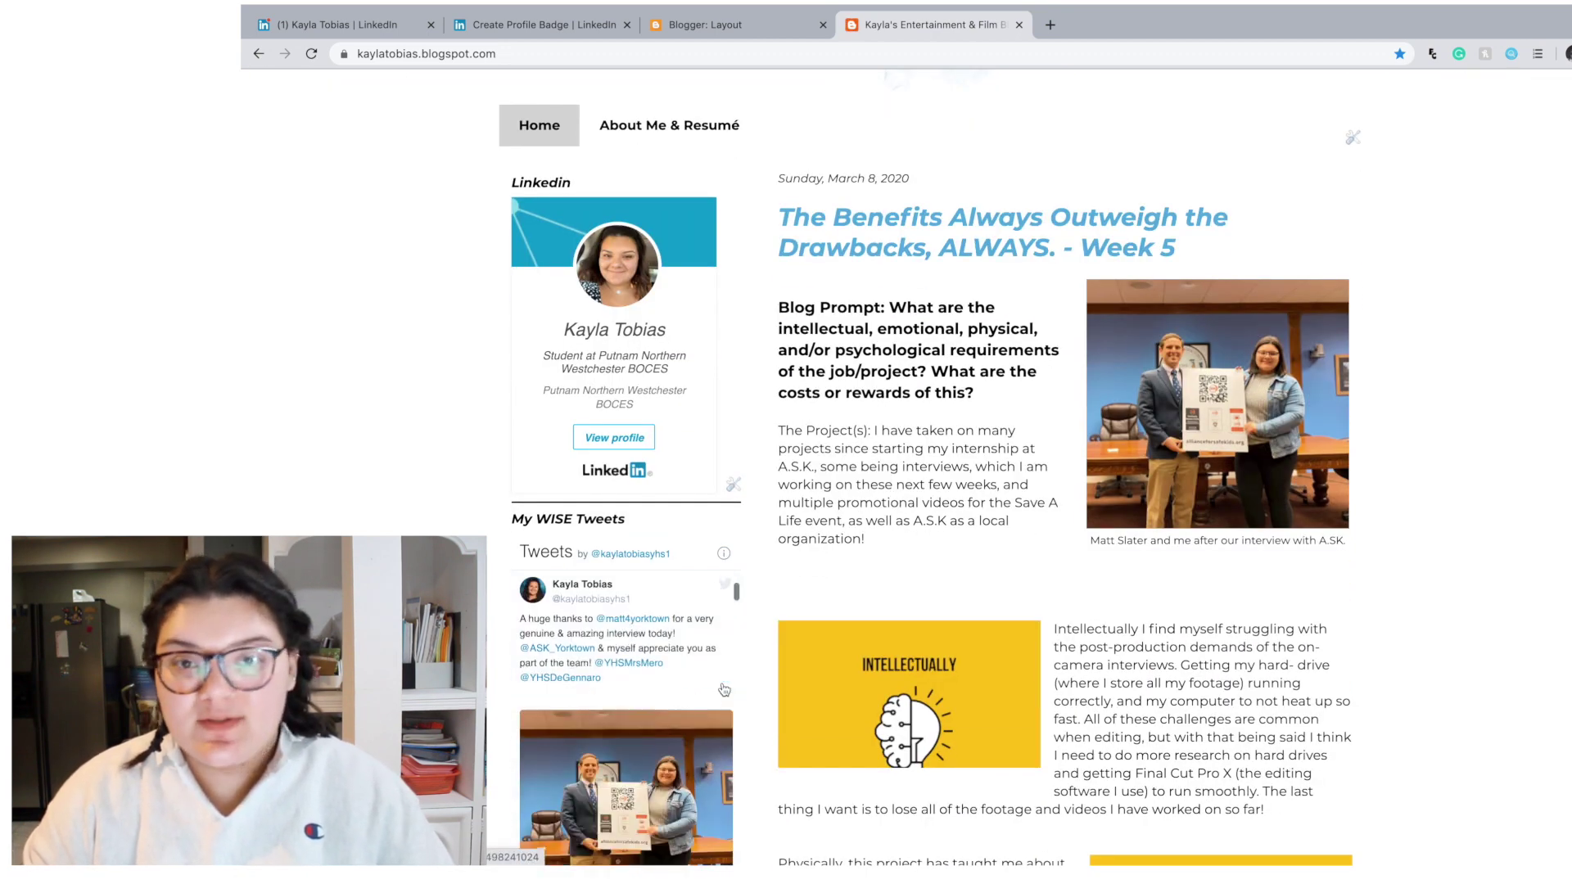
{"action": "scroll", "coordinate": [921, 325], "scroll_direction": "up", "scroll_amount": 3}
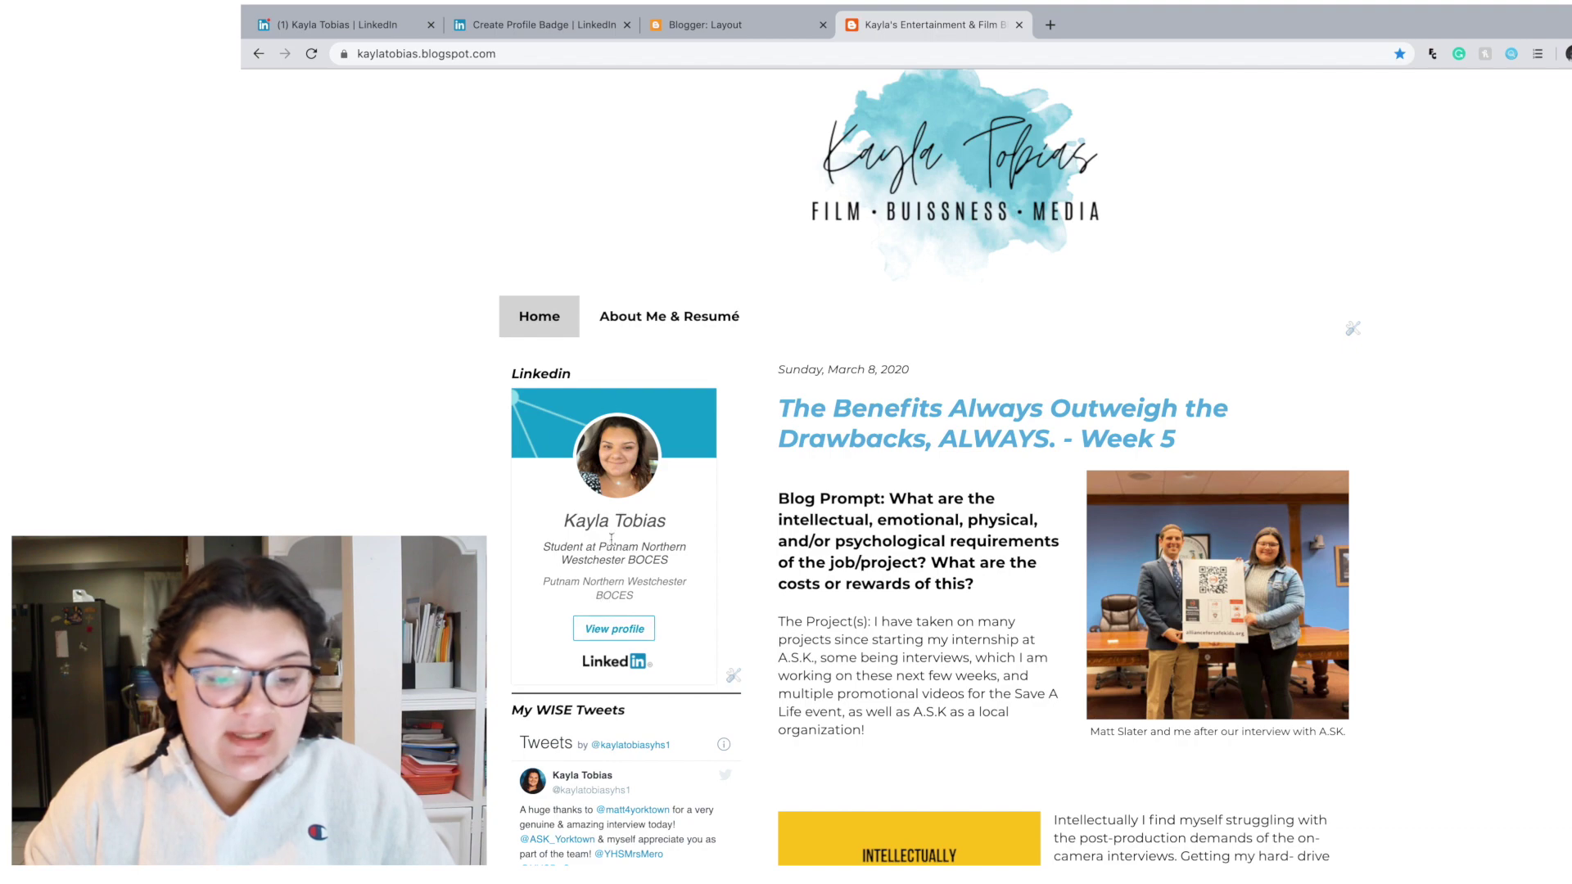
{"action": "scroll", "coordinate": [611, 539], "scroll_direction": "down", "scroll_amount": 6}
{"action": "scroll", "coordinate": [611, 538], "scroll_direction": "up", "scroll_amount": 2}
{"action": "scroll", "coordinate": [737, 467], "scroll_direction": "up", "scroll_amount": 5}
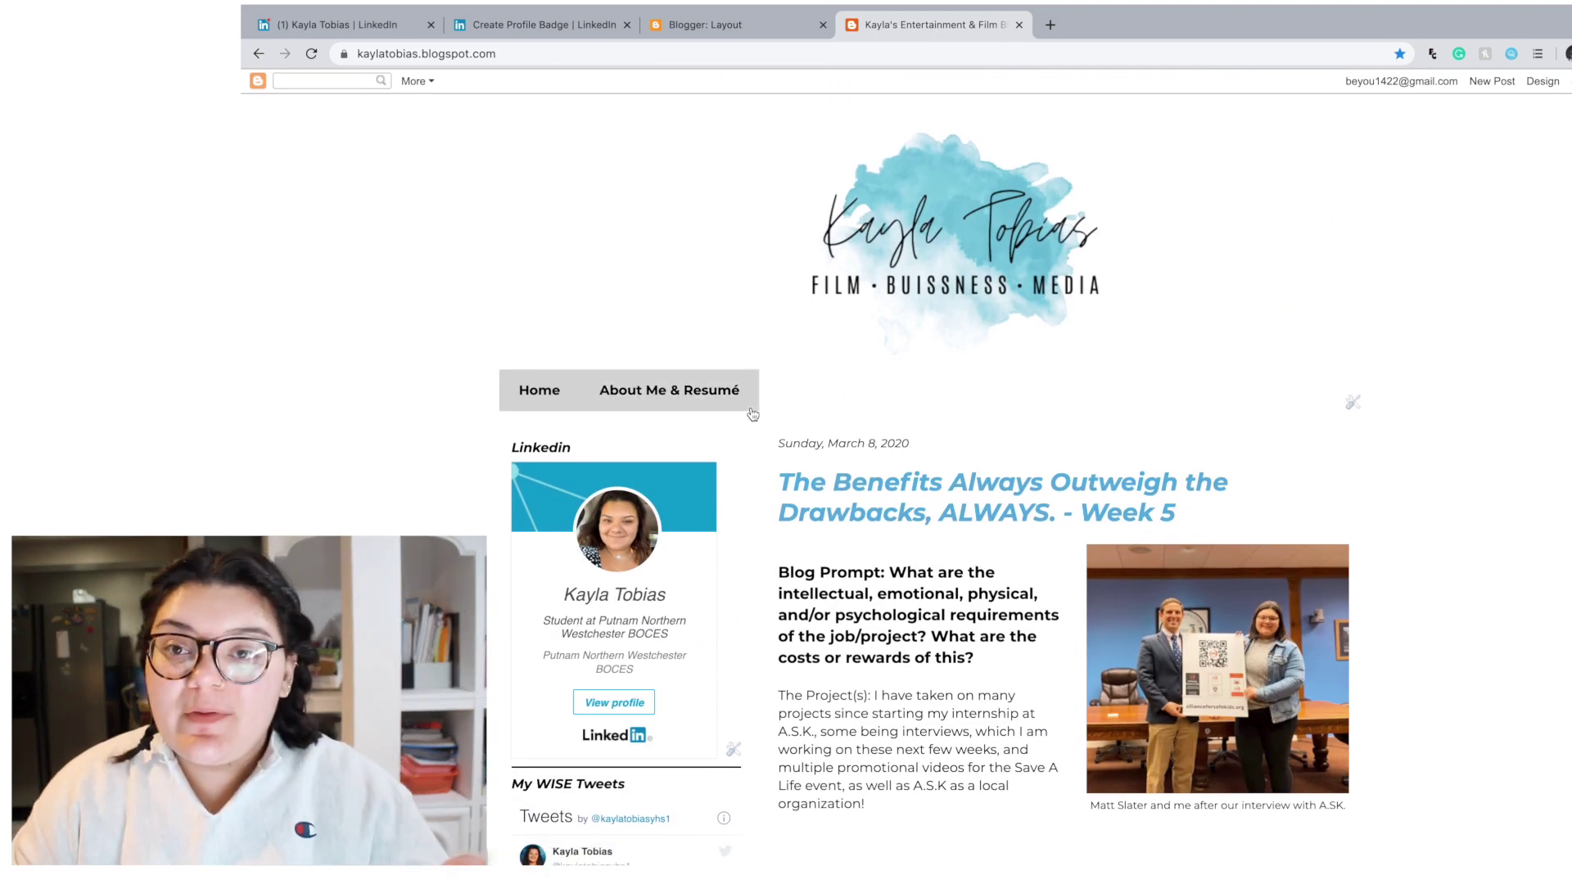
{"action": "scroll", "coordinate": [751, 413], "scroll_direction": "down", "scroll_amount": 1}
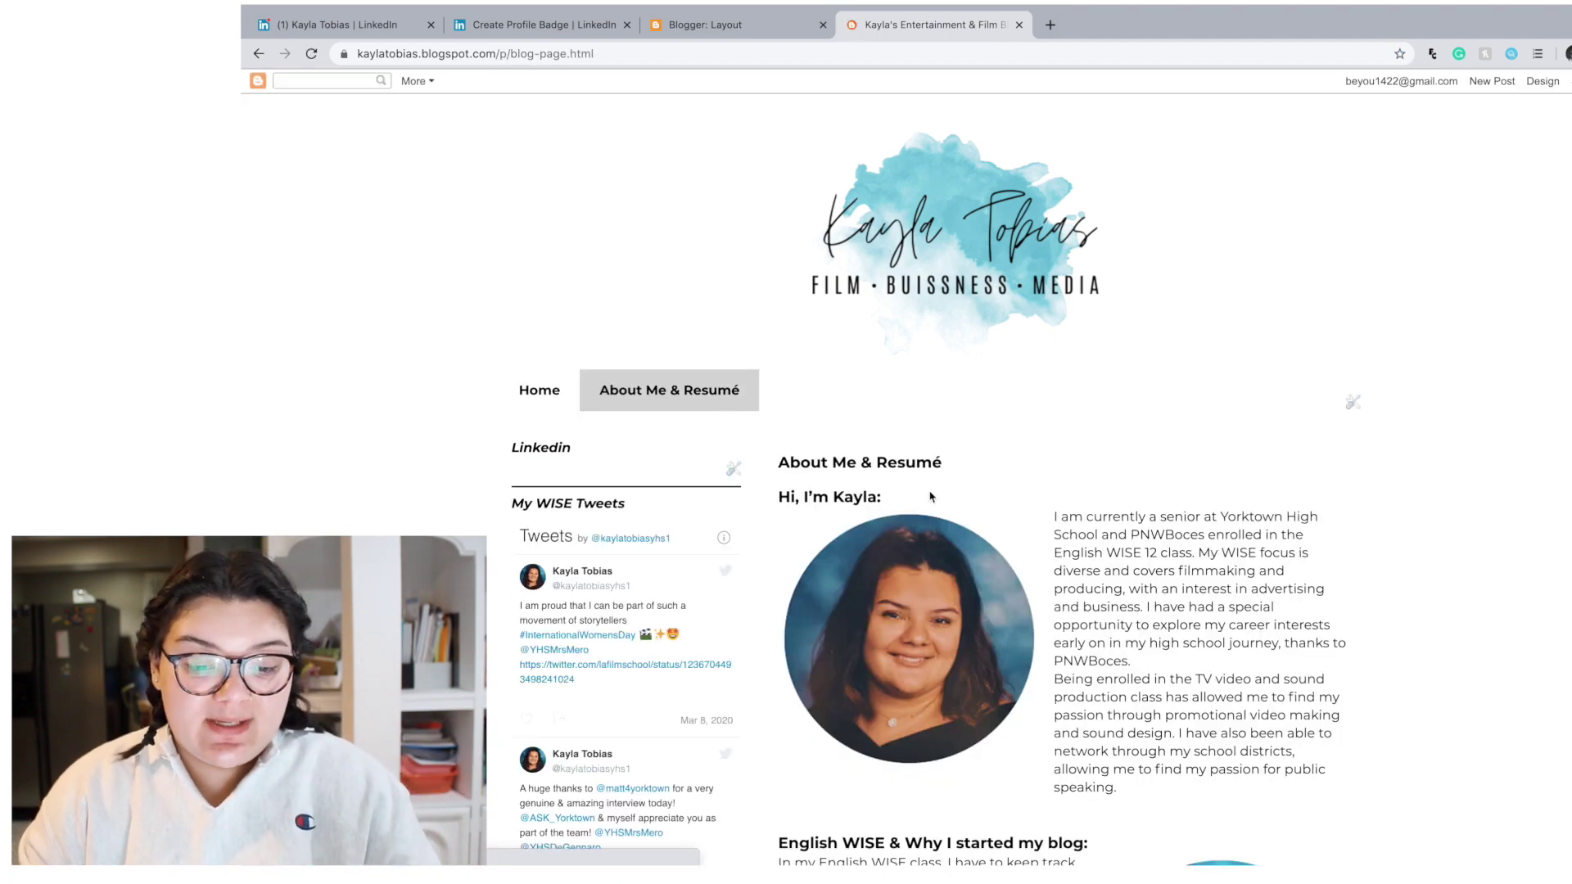
{"action": "scroll", "coordinate": [930, 497], "scroll_direction": "down", "scroll_amount": 3}
{"action": "scroll", "coordinate": [930, 498], "scroll_direction": "down", "scroll_amount": 3}
{"action": "scroll", "coordinate": [860, 502], "scroll_direction": "up", "scroll_amount": 3}
{"action": "scroll", "coordinate": [737, 504], "scroll_direction": "up", "scroll_amount": 1}
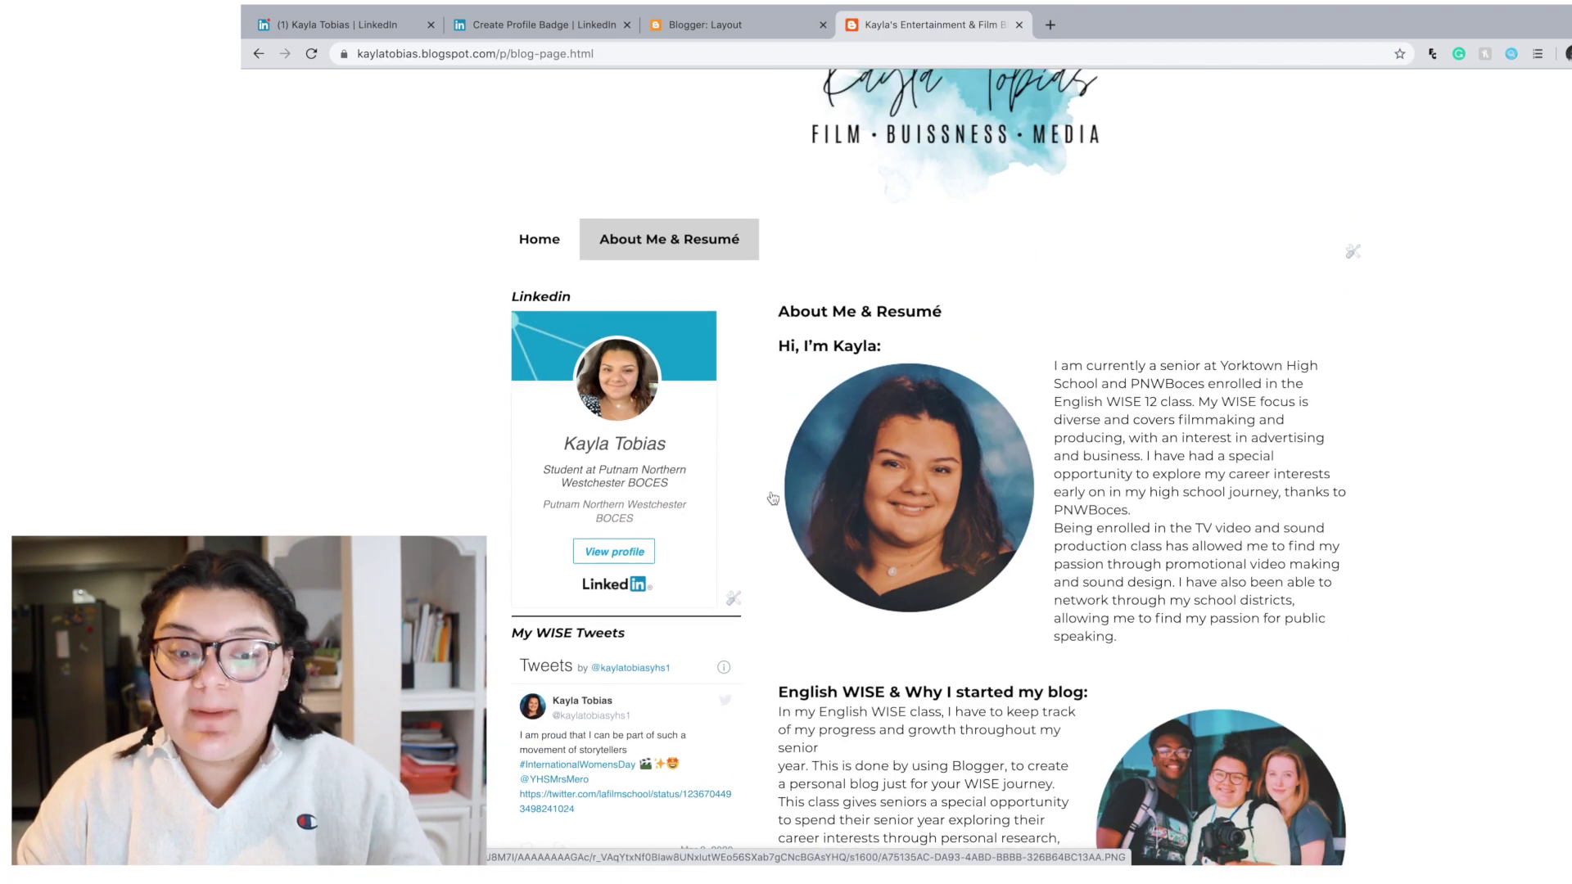
{"action": "scroll", "coordinate": [663, 506], "scroll_direction": "down", "scroll_amount": 2}
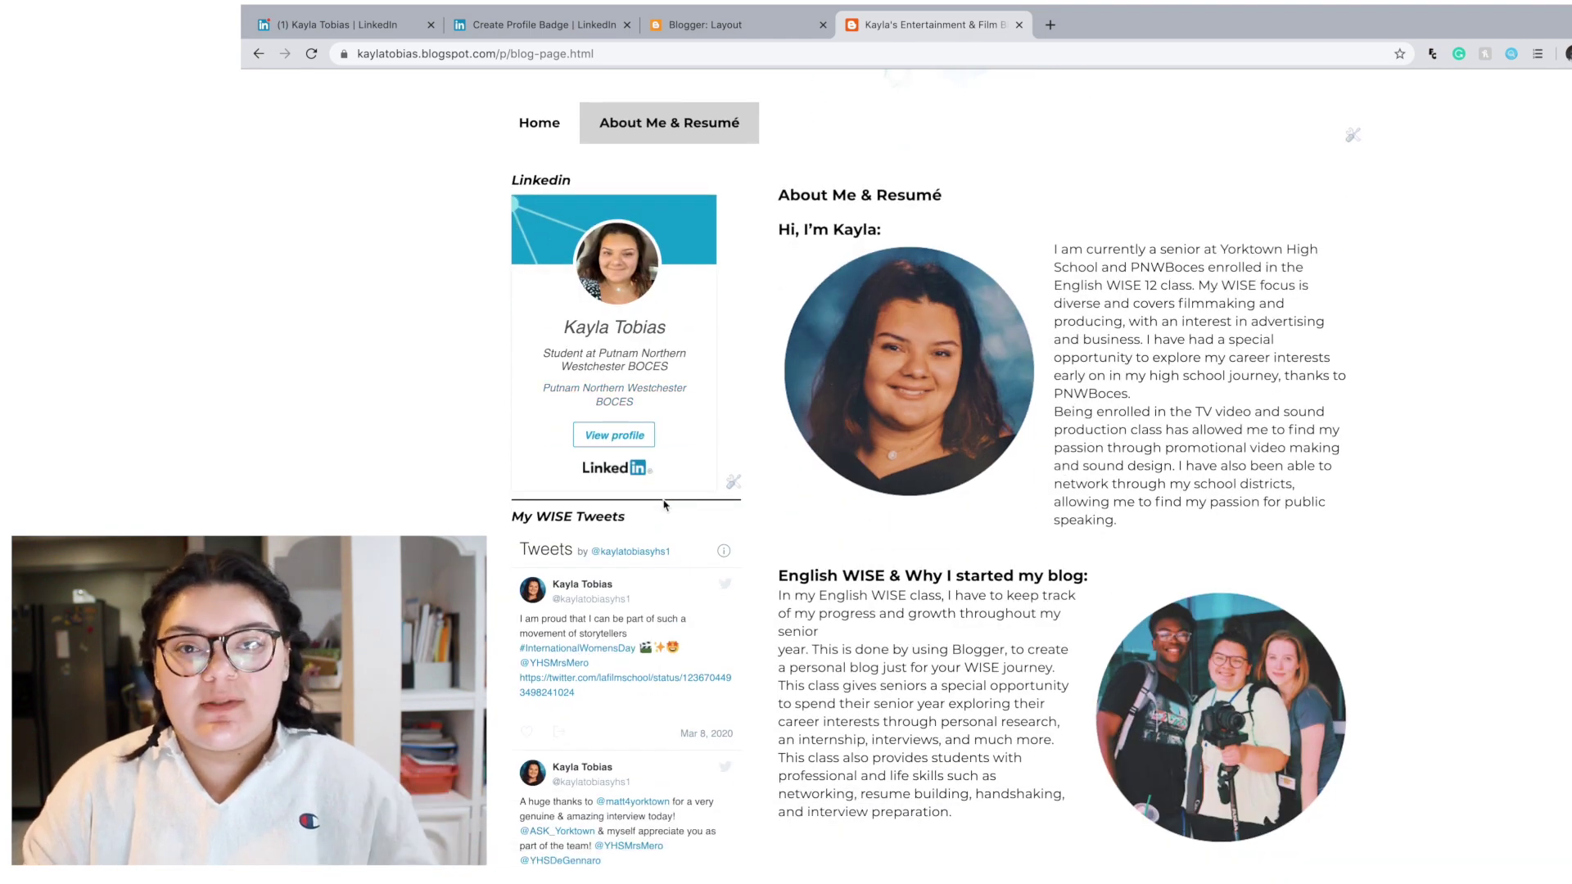